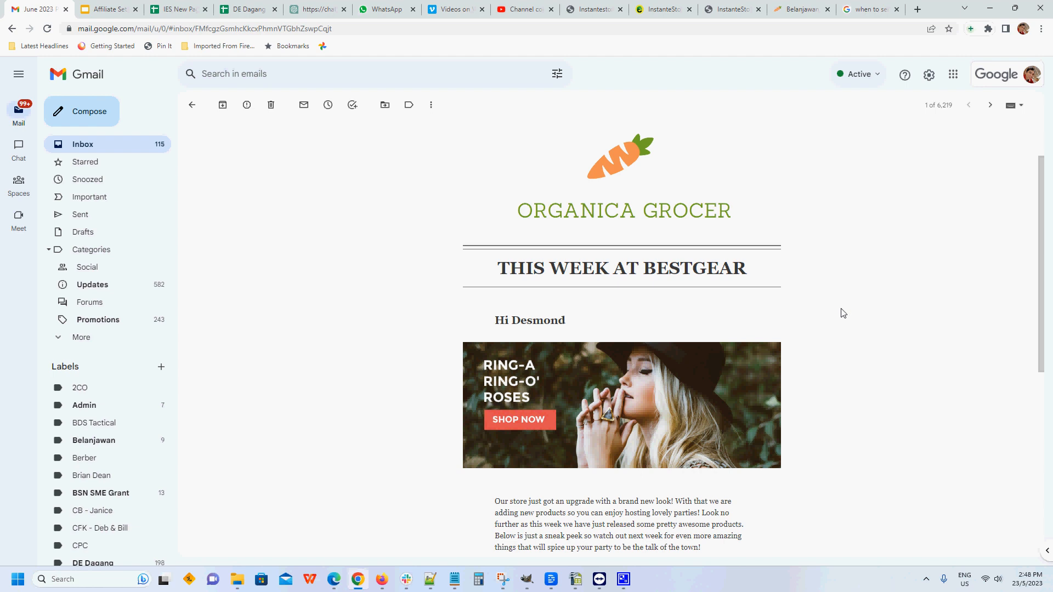
Read through the June 2023 Promos newsletter email, from its header and banner to the store footer
scroll(850, 310, "down", 1)
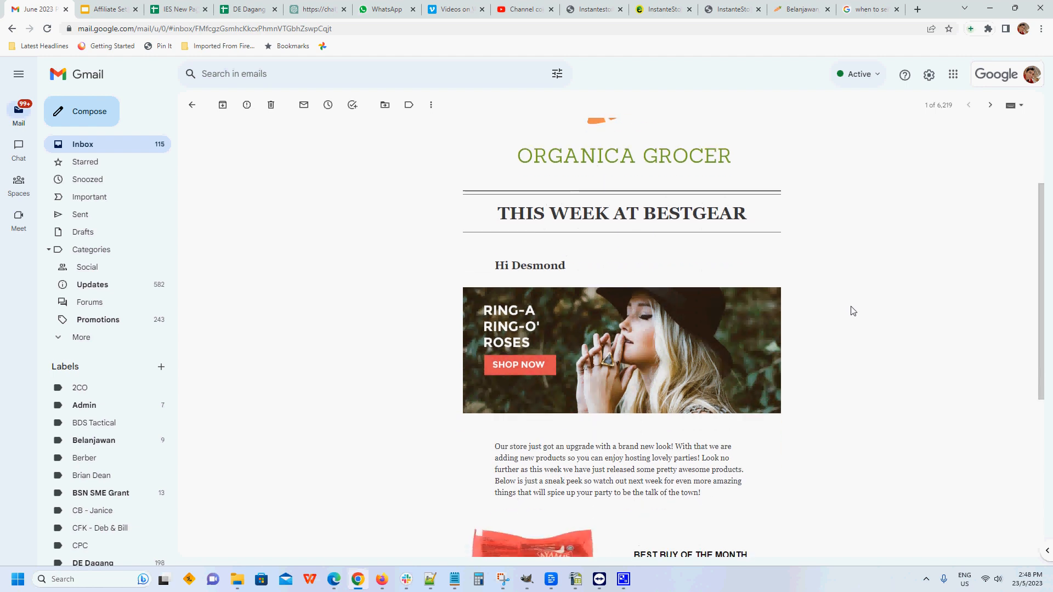
scroll(873, 343, "down", 1)
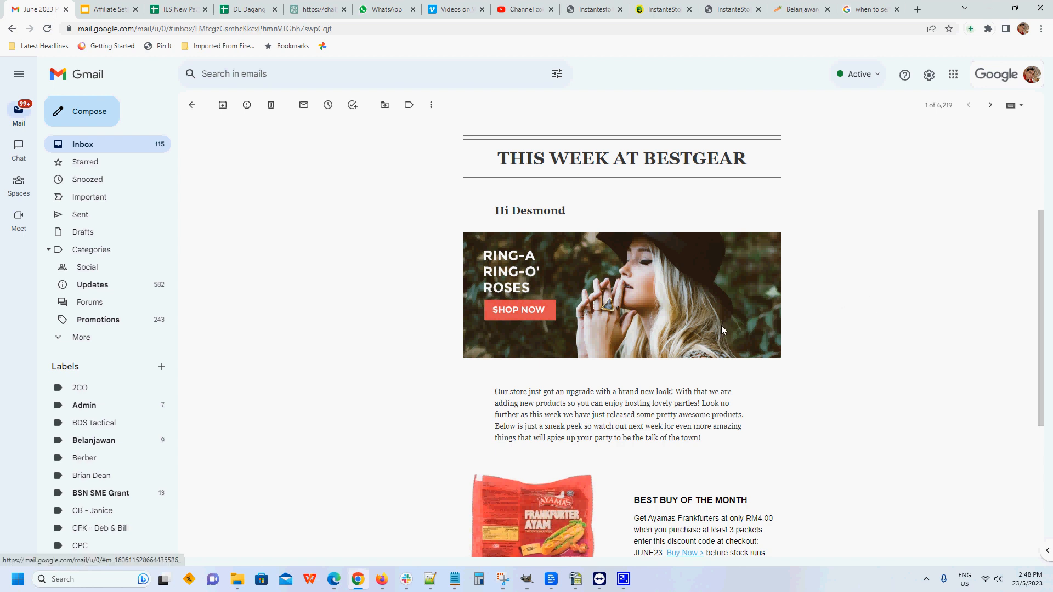
scroll(721, 324, "down", 1)
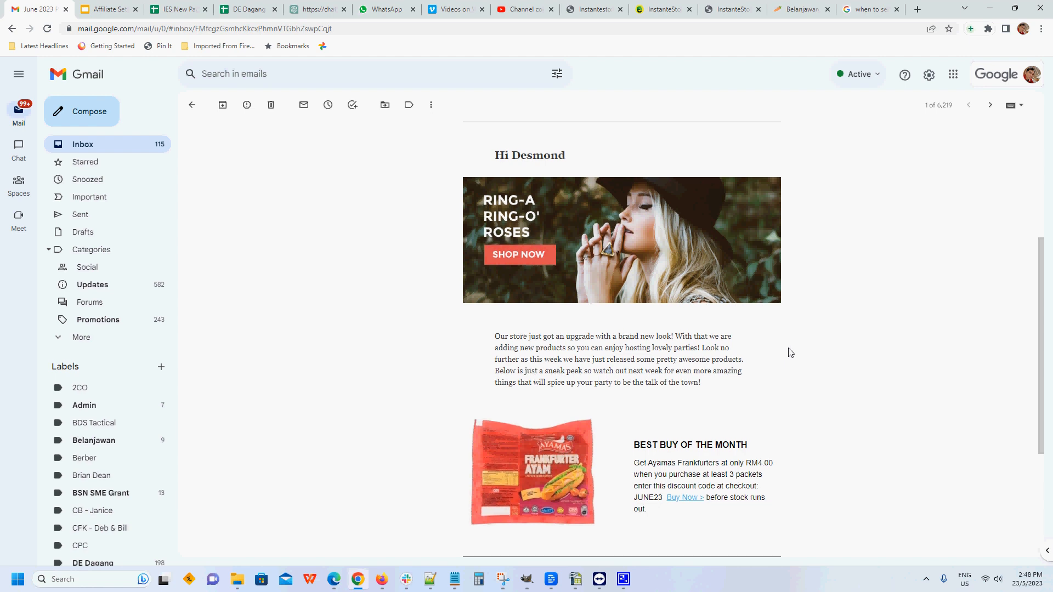
scroll(787, 353, "down", 1)
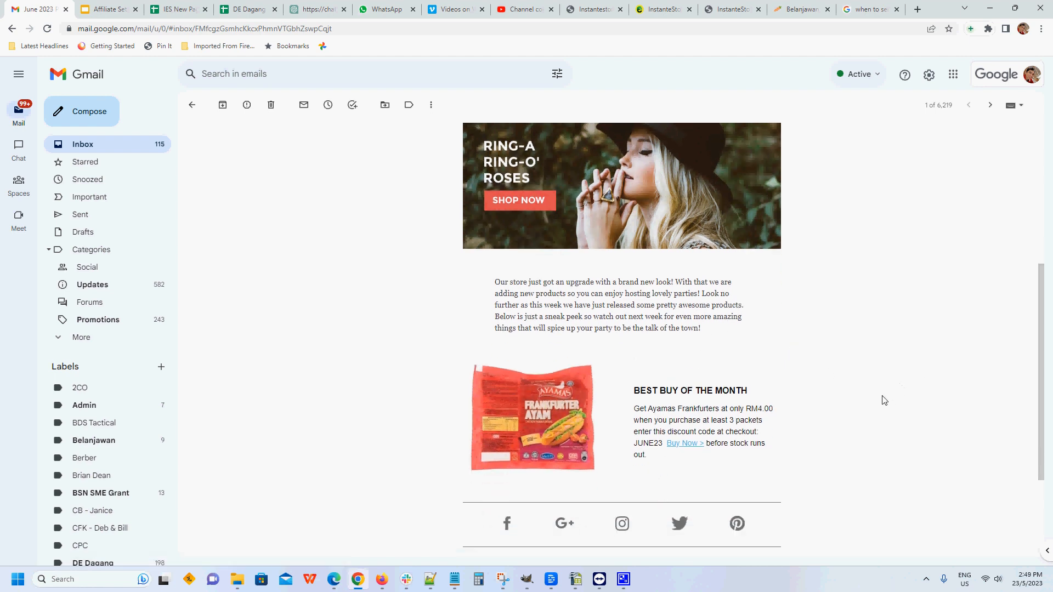
scroll(884, 400, "down", 1)
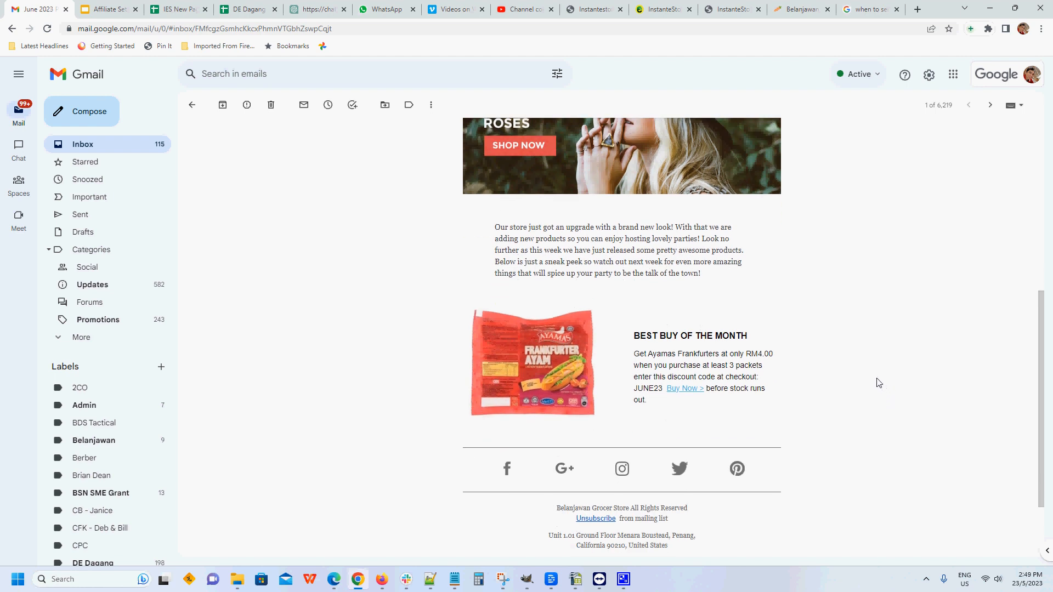
scroll(876, 378, "up", 6)
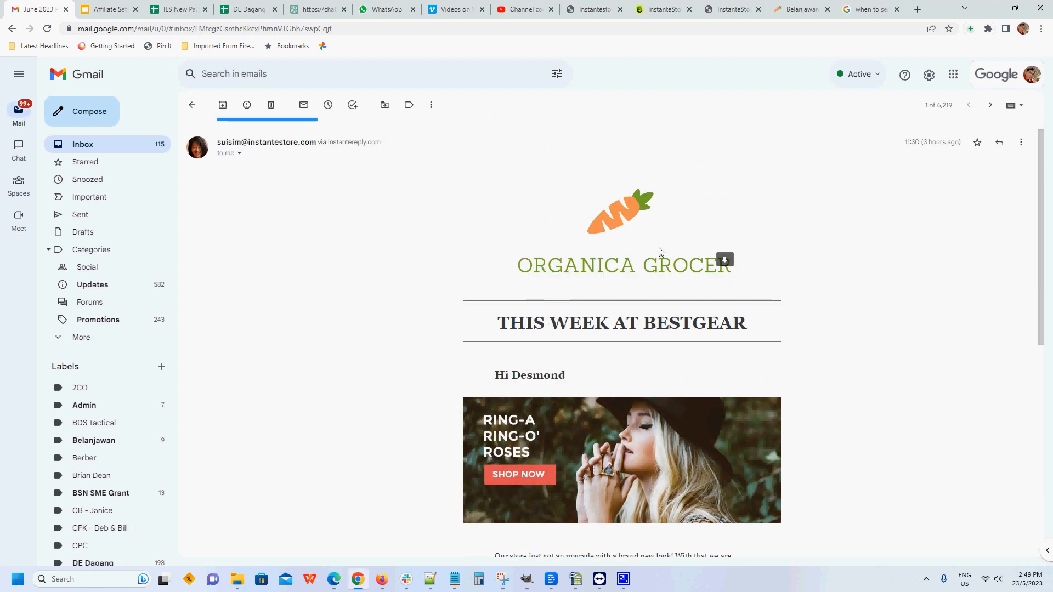
scroll(686, 260, "up", 1)
left_click(270, 139)
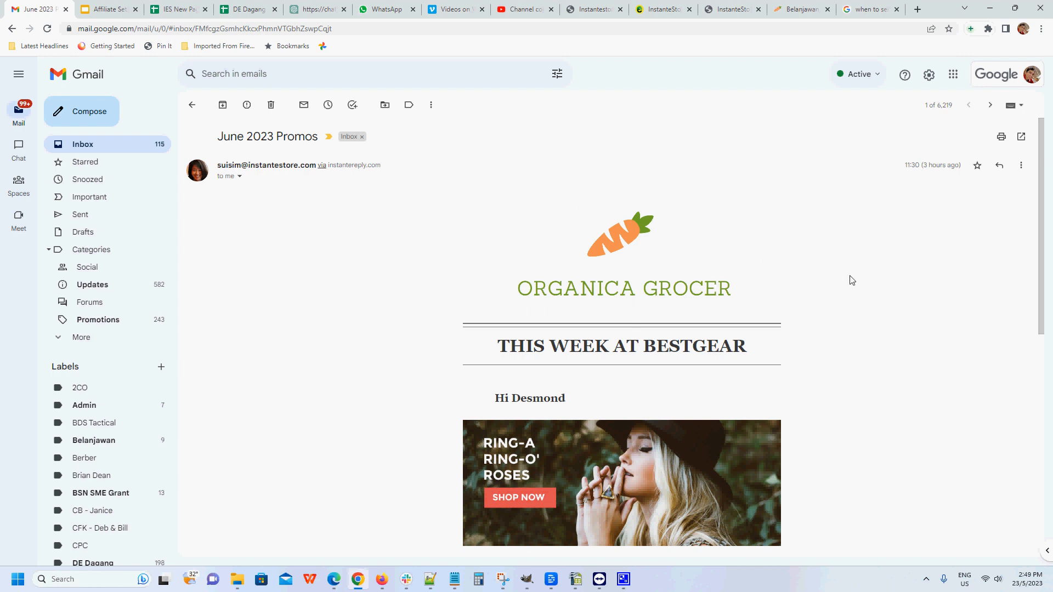
Examine the newsletter's greeting and offers, follow the Buy Now link for the Ayamas Frankfurters, and close the product page
scroll(853, 281, "down", 3)
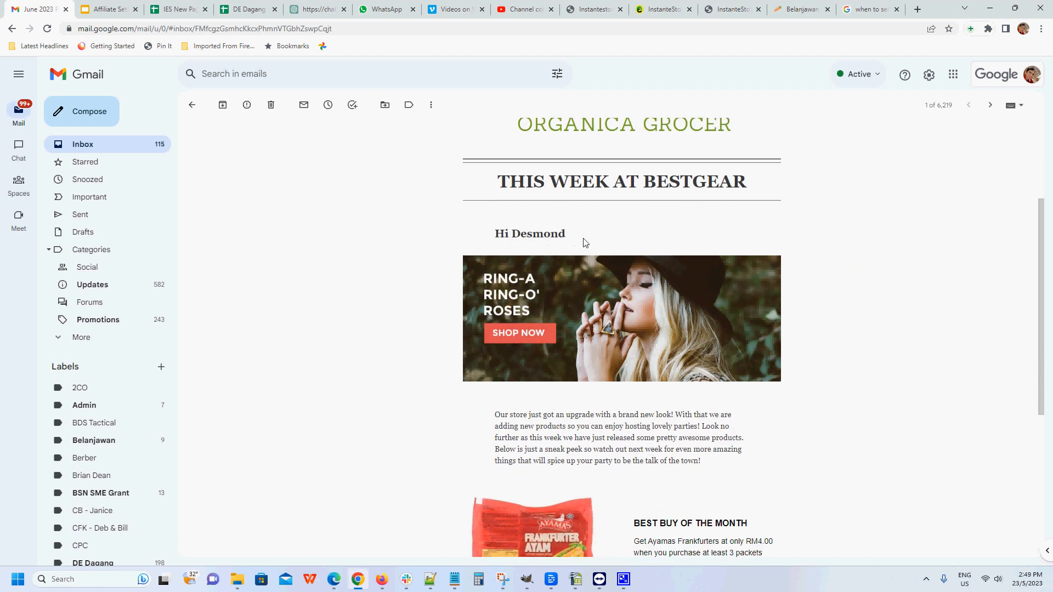
scroll(592, 241, "up", 2)
mouse_move(586, 190)
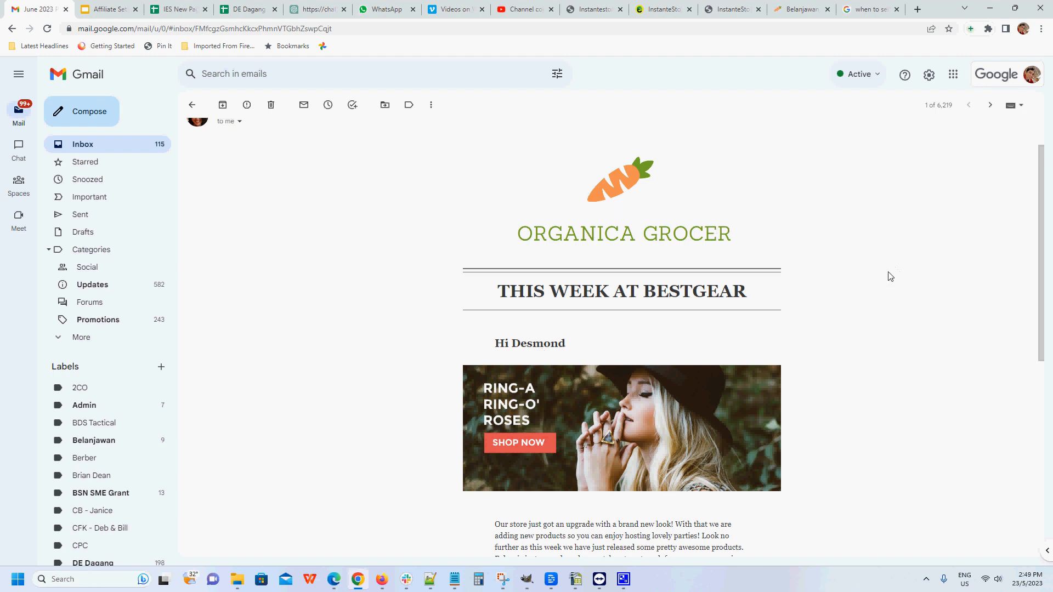
scroll(888, 290, "down", 3)
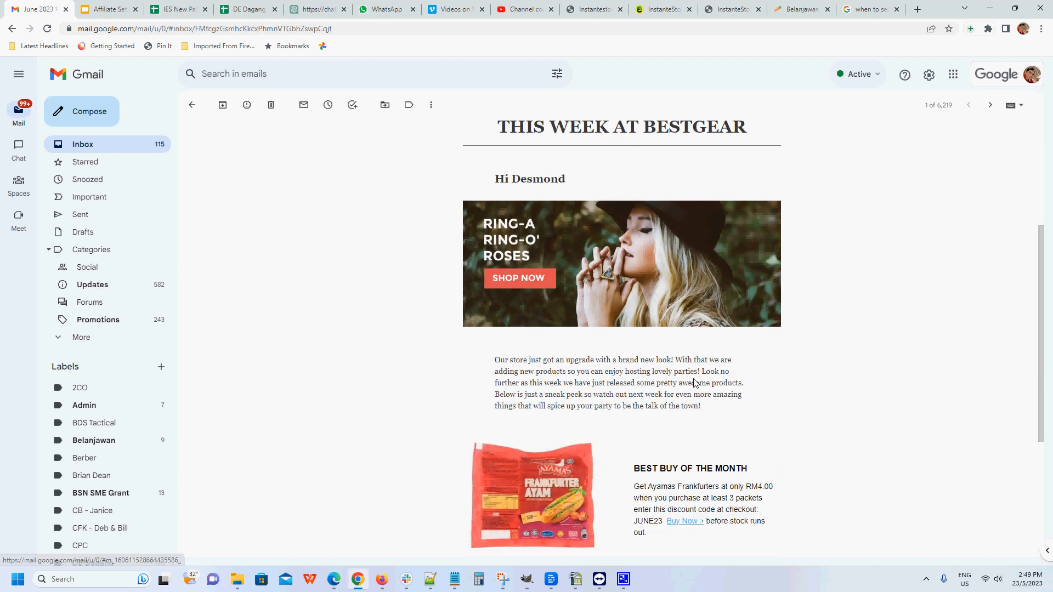
scroll(694, 382, "down", 1)
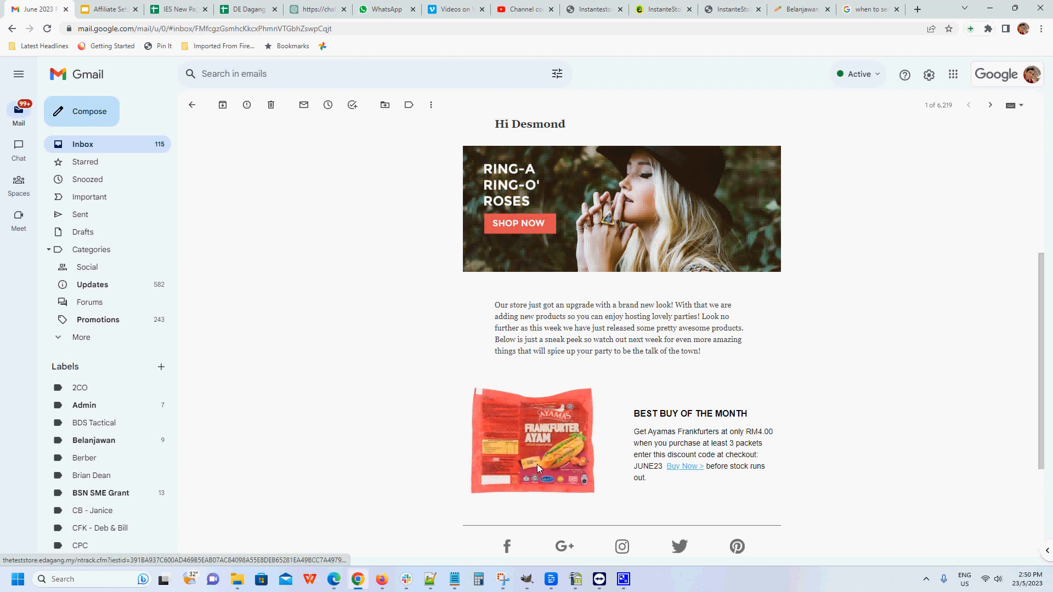
left_click(683, 468)
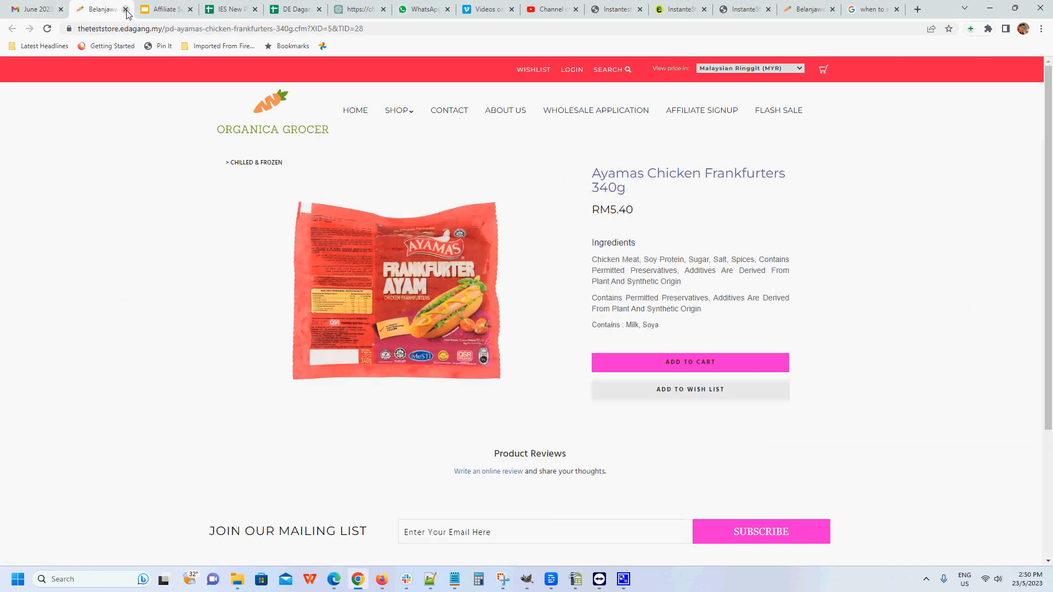
left_click(126, 9)
Examine the newsletter's social media links, unsubscribe line and store address in the footer
scroll(804, 420, "down", 2)
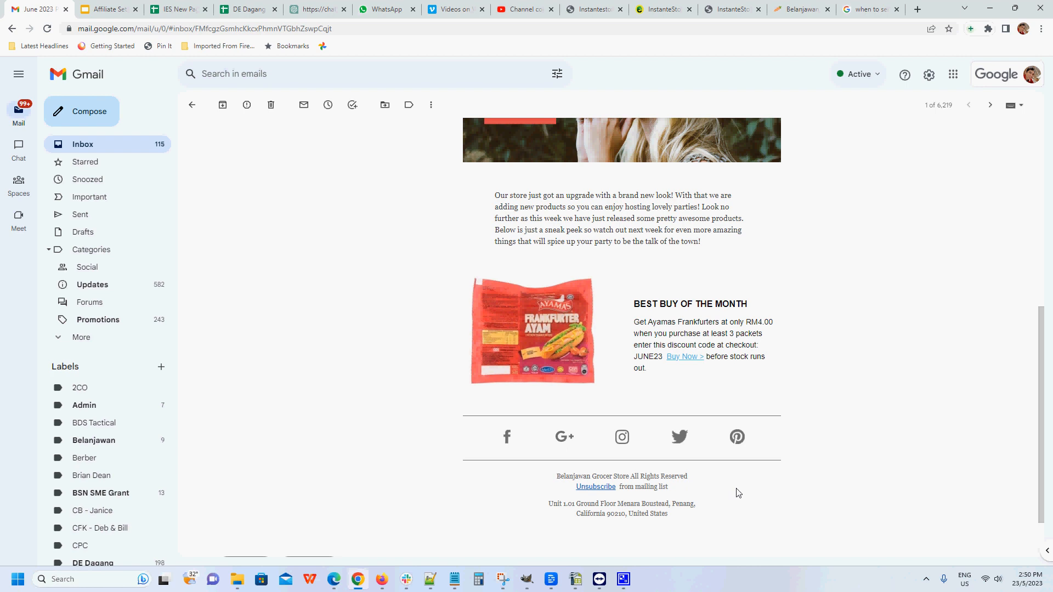
scroll(795, 484, "down", 2)
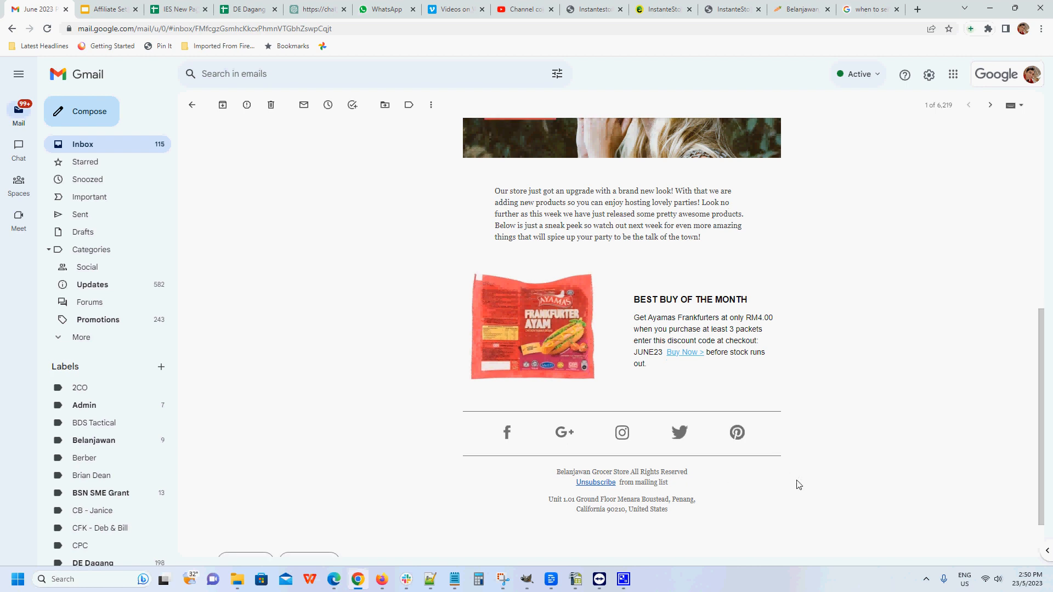
scroll(794, 482, "up", 1)
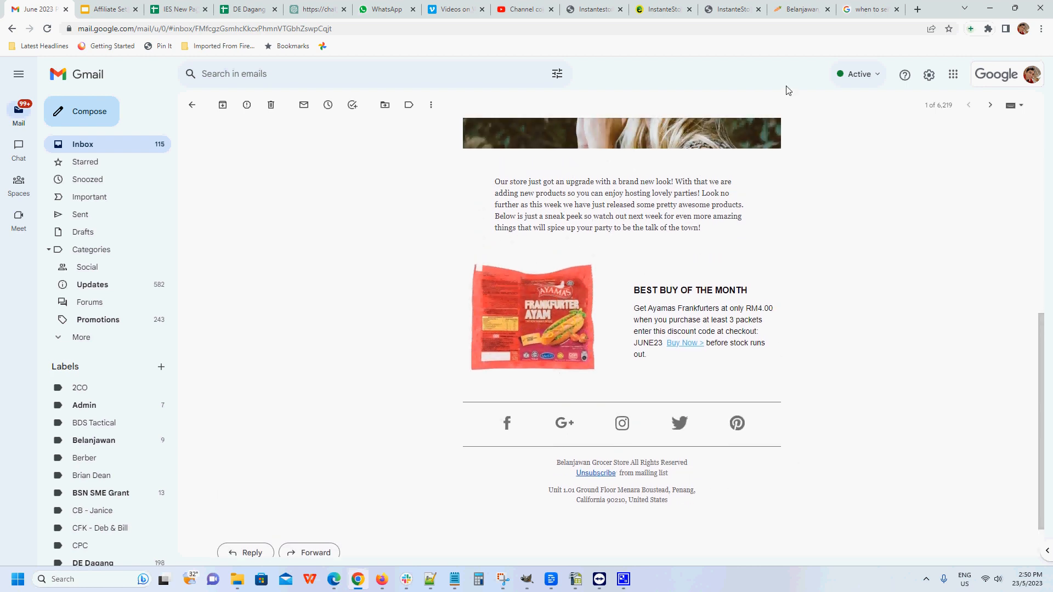
Switch to the InstanteStore admin panel, open the newsletter templates and look through the available layouts
left_click(732, 9)
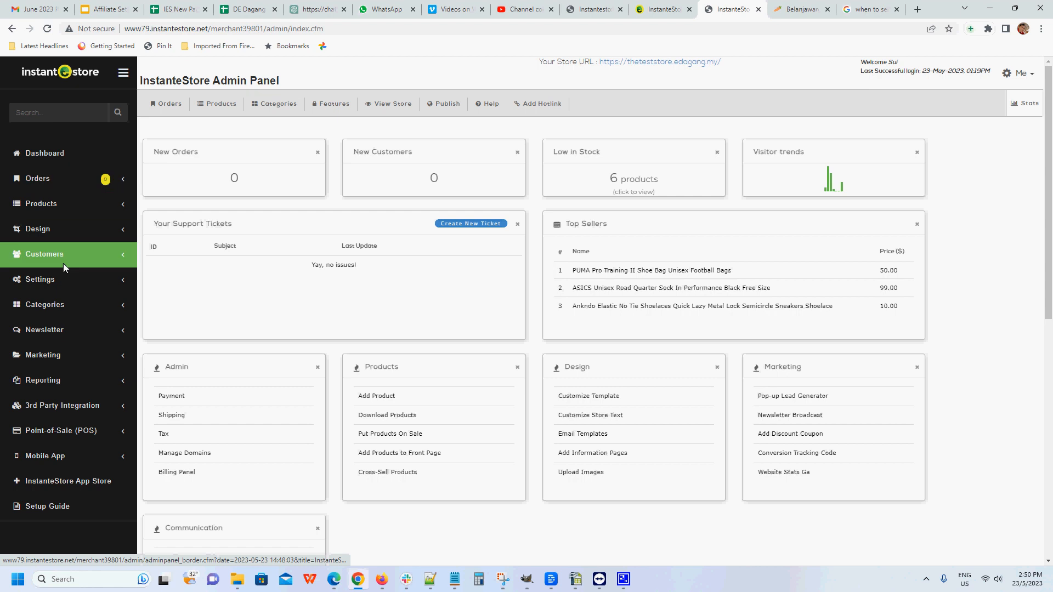
left_click(71, 329)
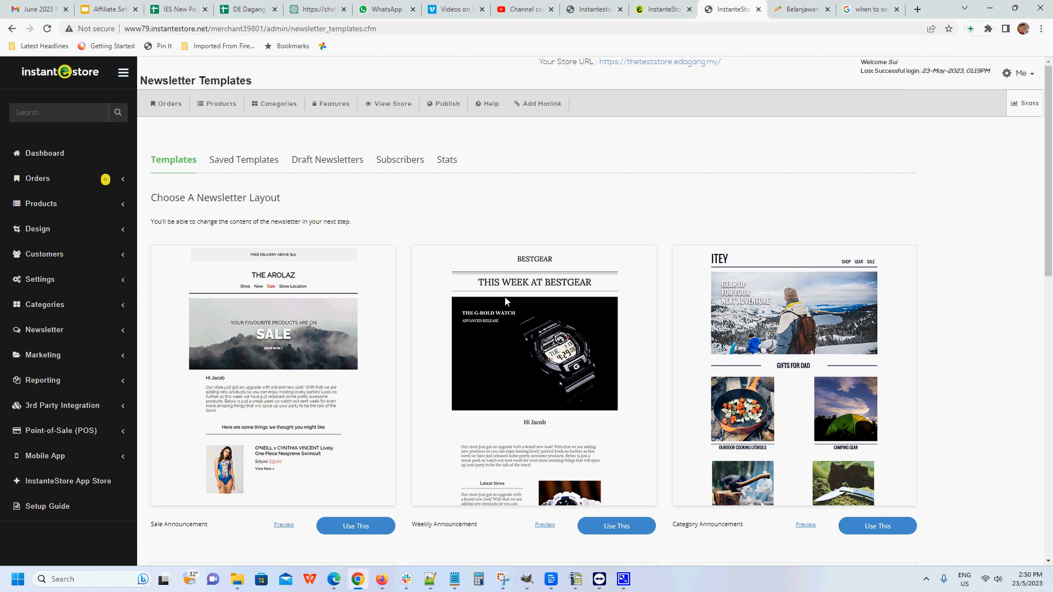
scroll(616, 270, "down", 3)
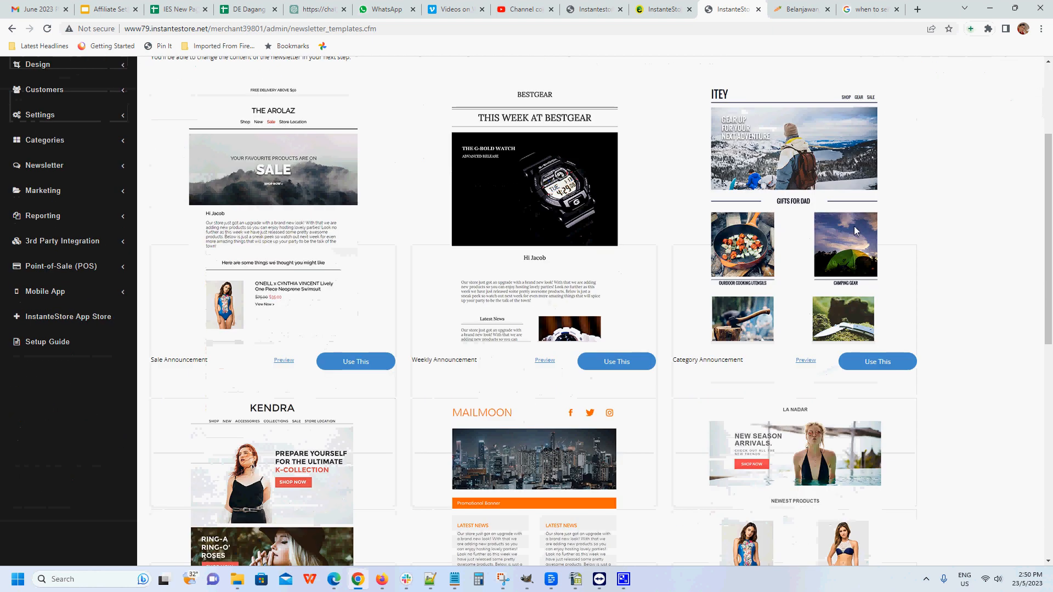
scroll(1040, 221, "down", 5)
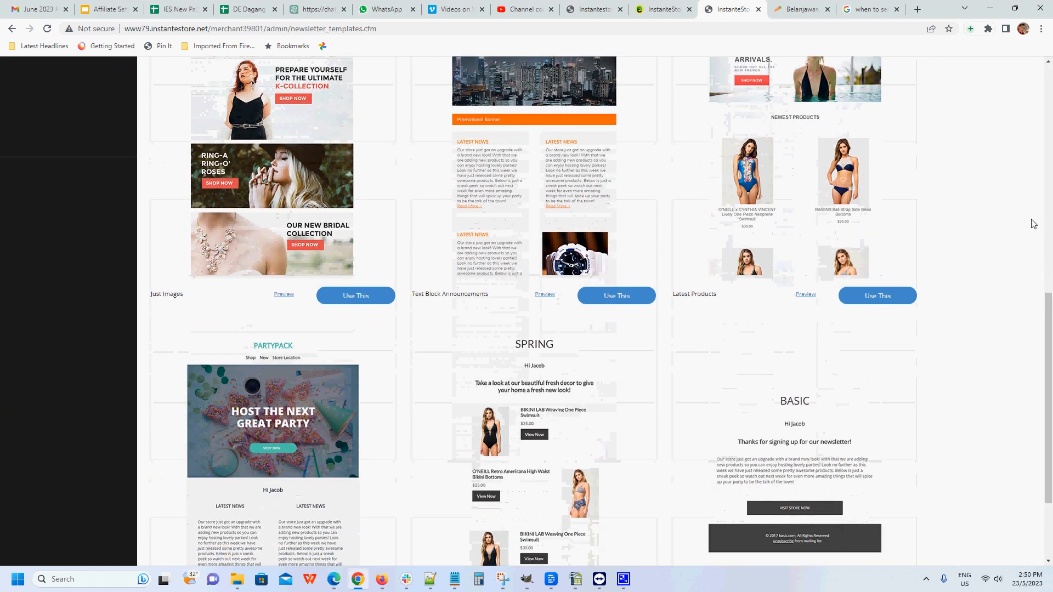
scroll(810, 430, "up", 5)
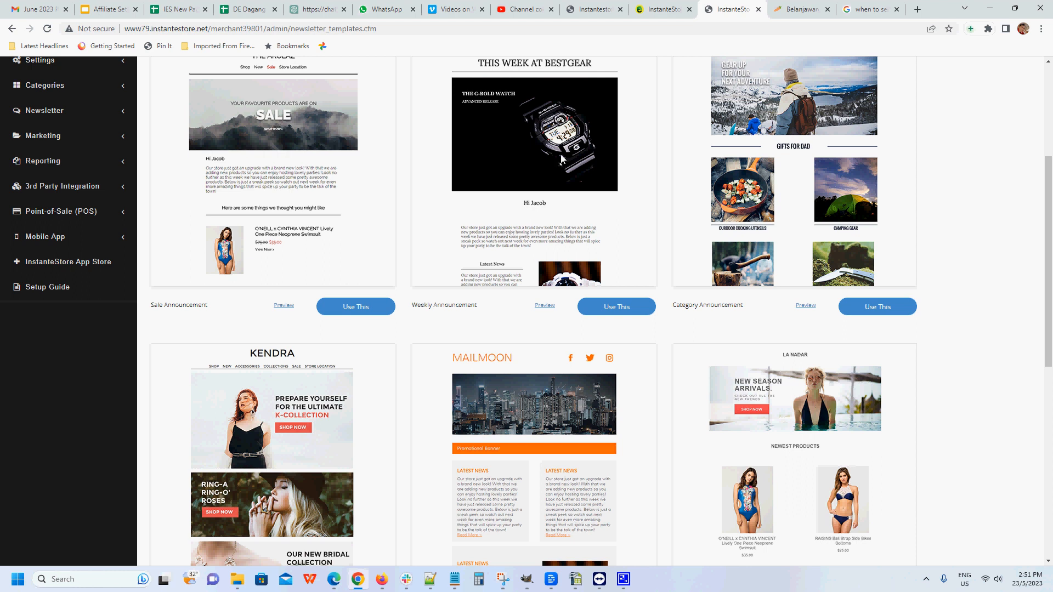
scroll(581, 176, "down", 2)
scroll(614, 198, "up", 2)
scroll(614, 209, "up", 1)
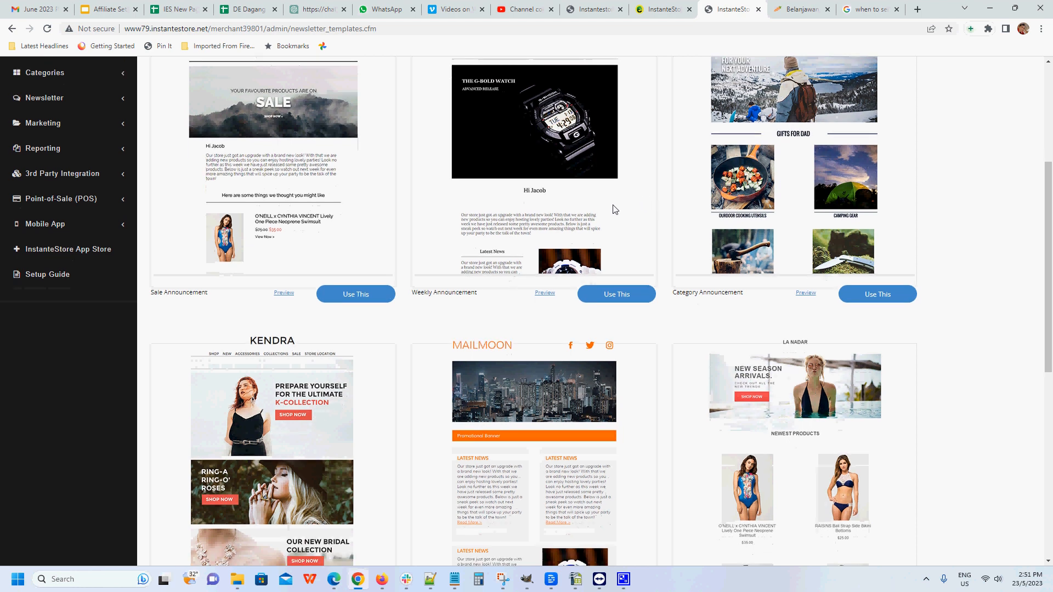
Preview the whole Weekly Announcement newsletter template and close the preview
left_click(544, 361)
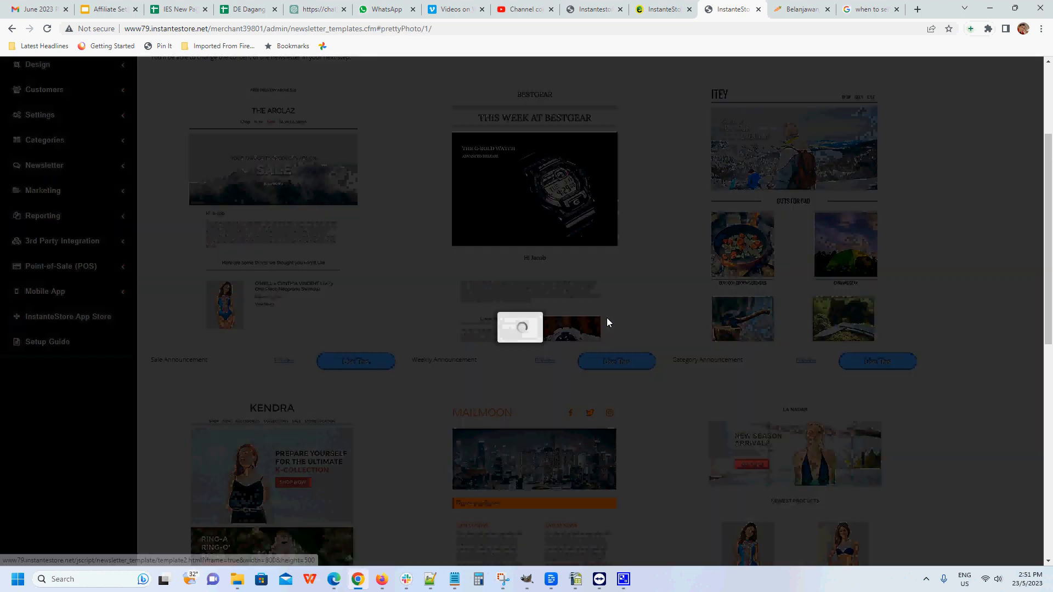
scroll(602, 321, "down", 5)
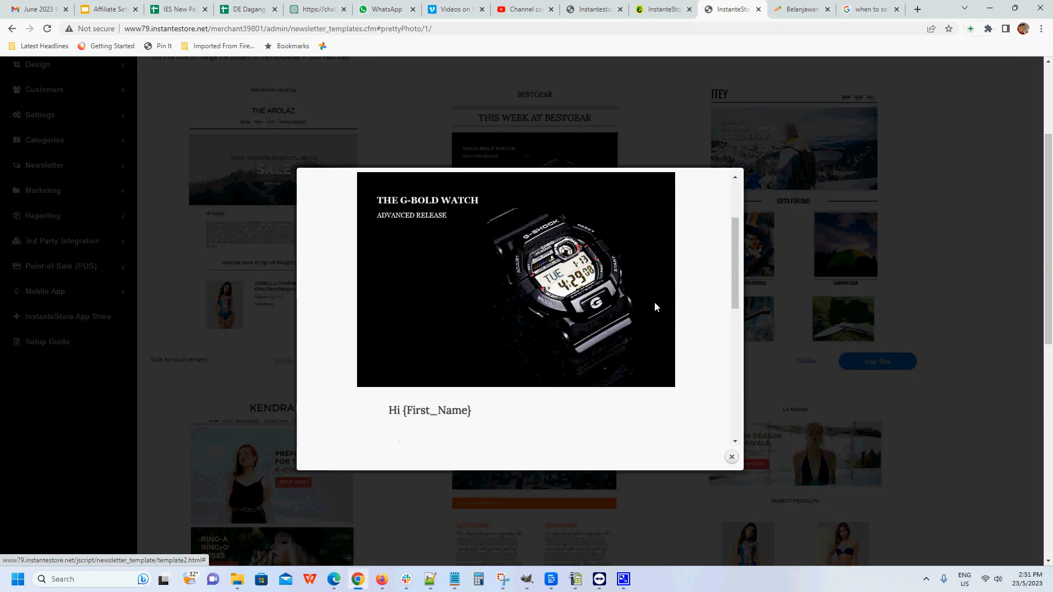
scroll(656, 307, "down", 3)
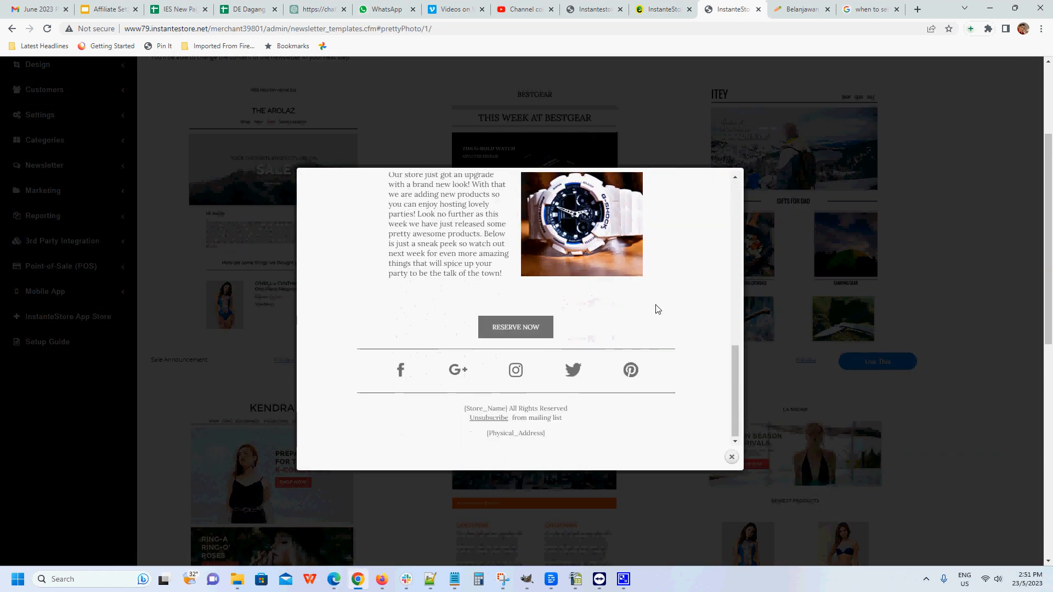
scroll(669, 240, "up", 2)
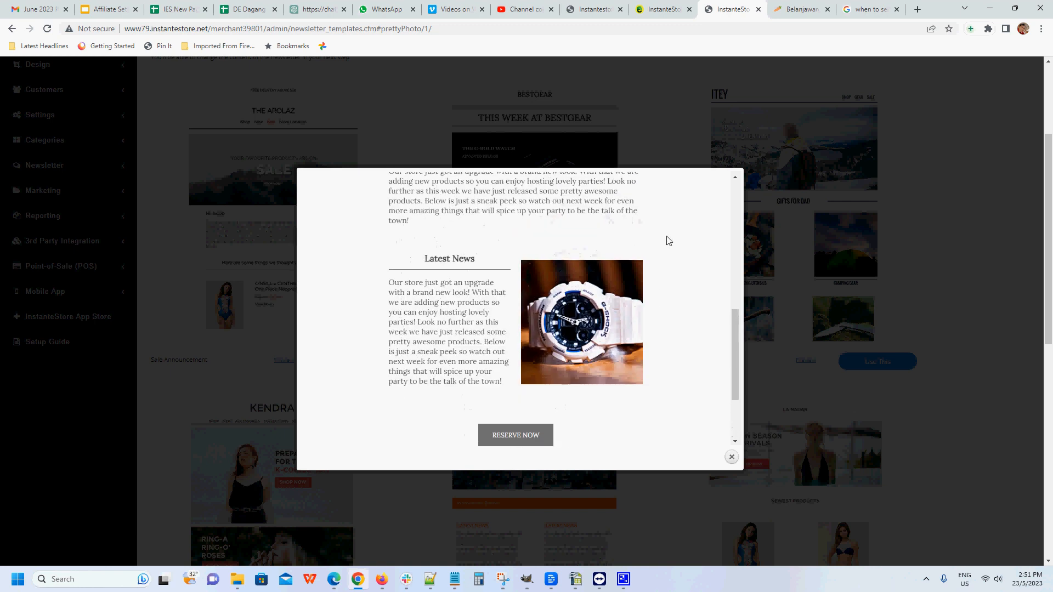
left_click(731, 457)
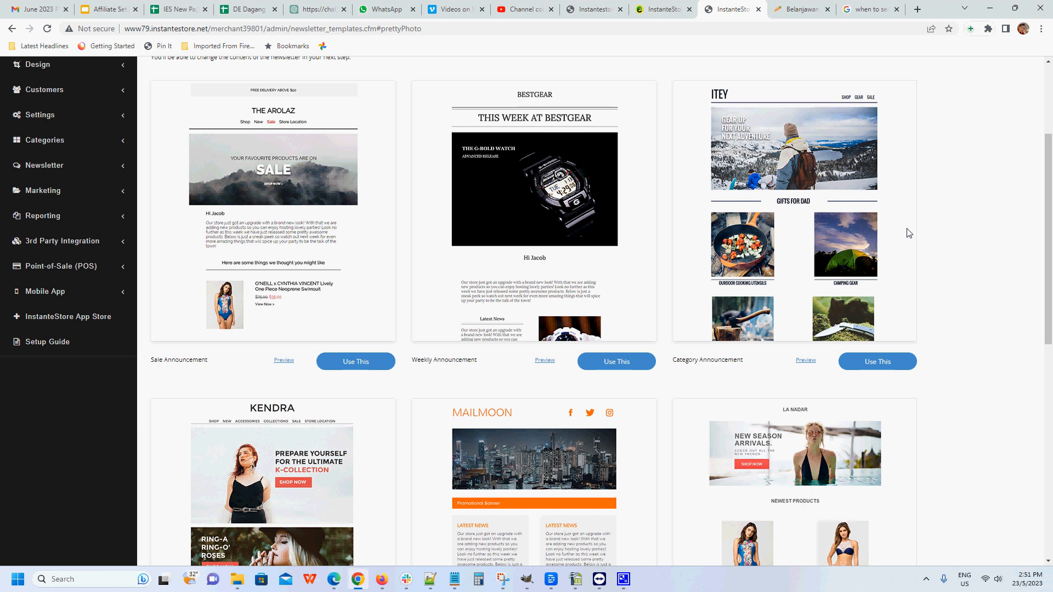
Preview the whole Category Announcement newsletter template and close the preview
left_click(805, 360)
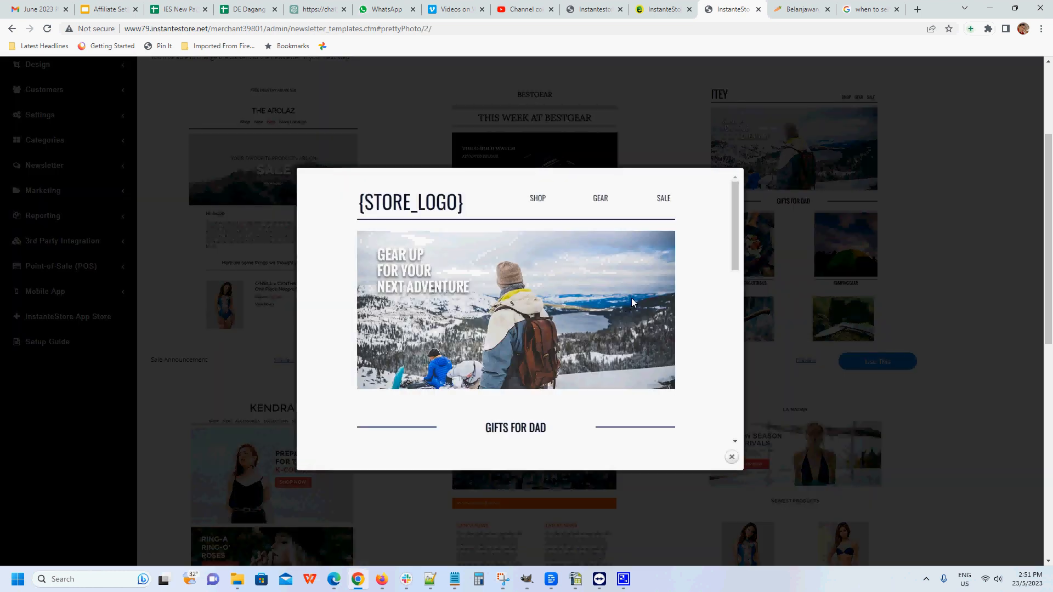
scroll(634, 297, "down", 6)
scroll(634, 296, "down", 2)
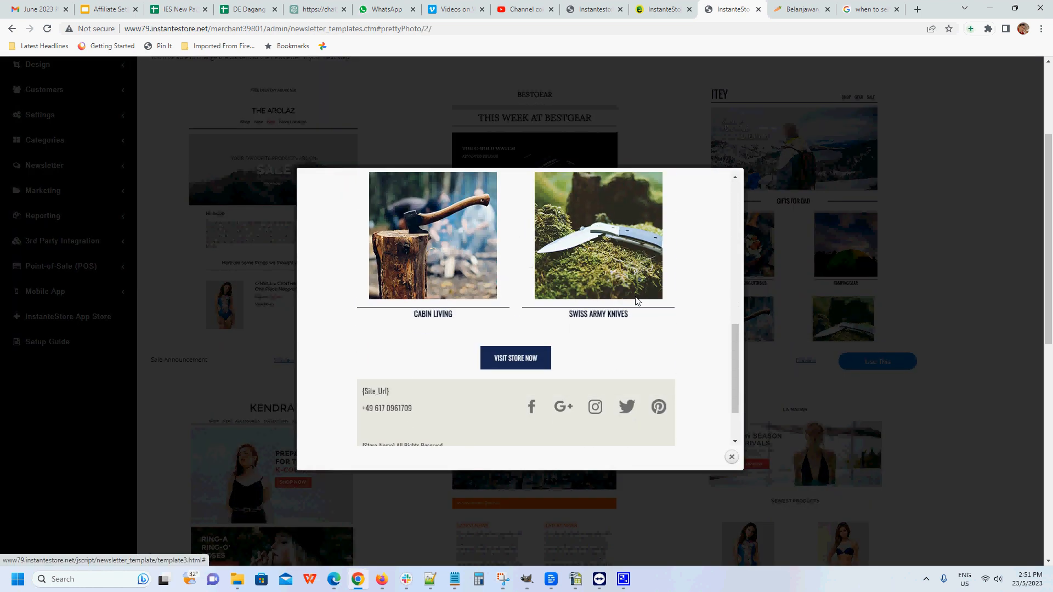
scroll(634, 297, "up", 9)
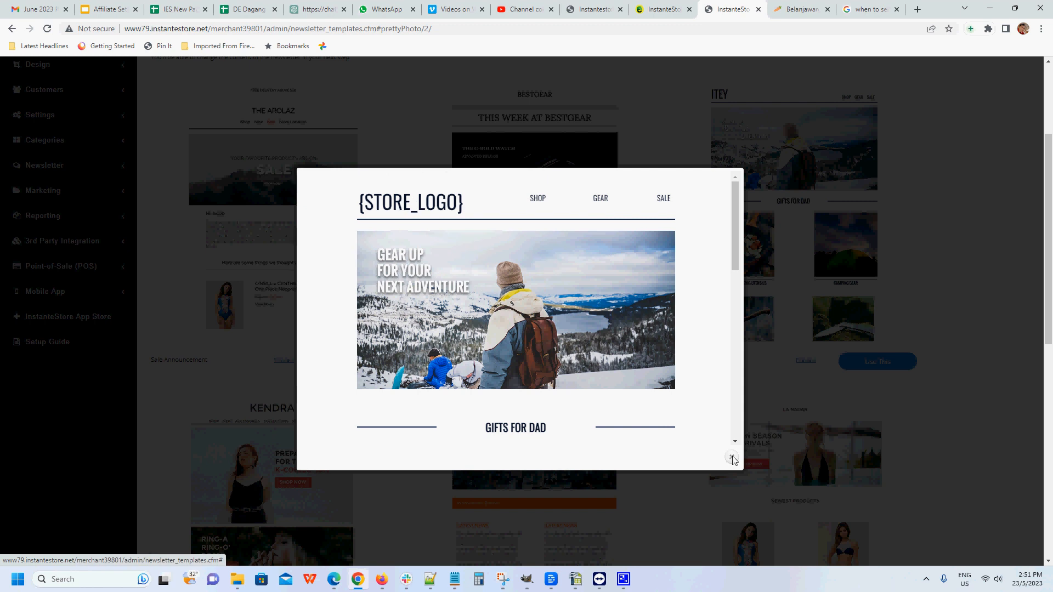
left_click(731, 457)
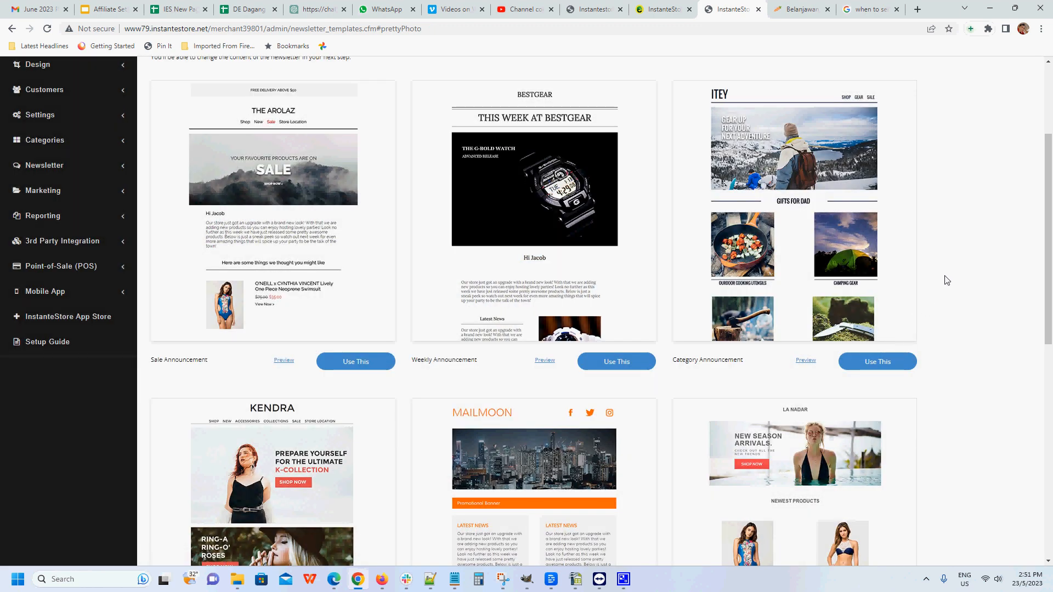
Start a new newsletter broadcast from the Weekly Announcement template
scroll(951, 278, "down", 1)
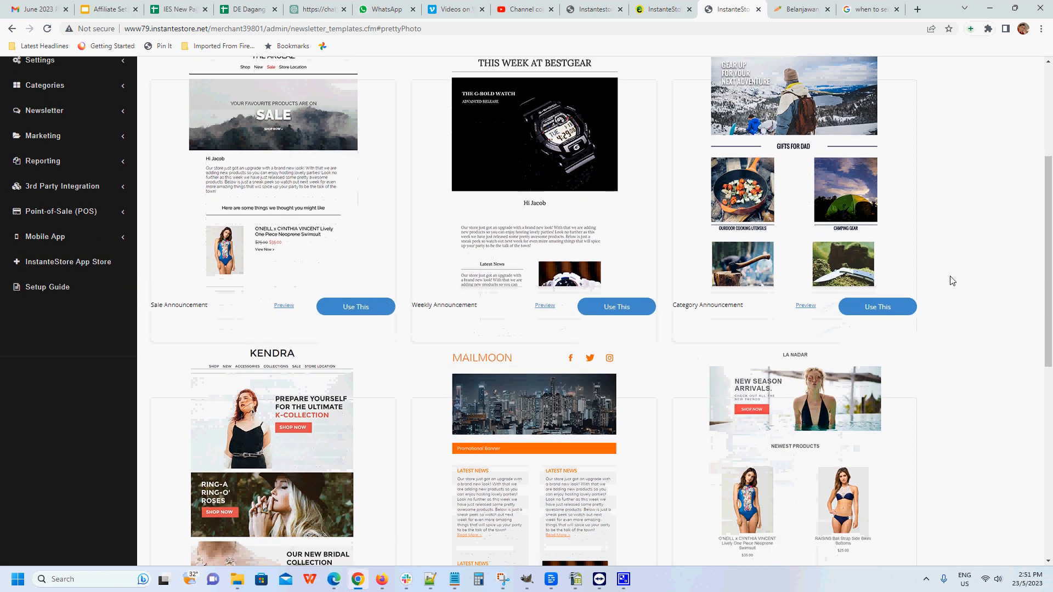
scroll(931, 252, "down", 2)
scroll(931, 255, "down", 6)
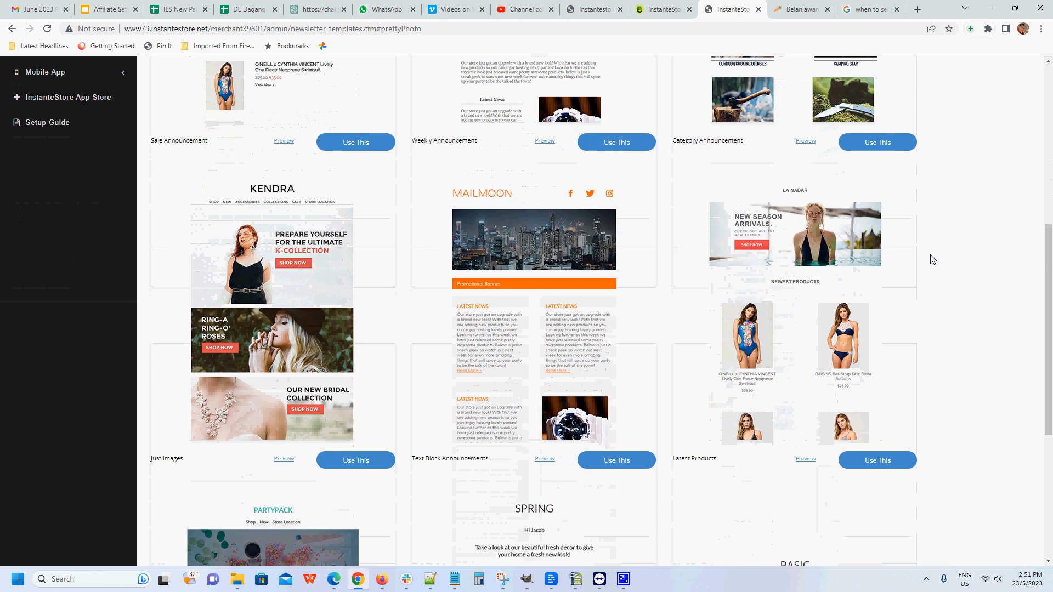
scroll(938, 281, "up", 10)
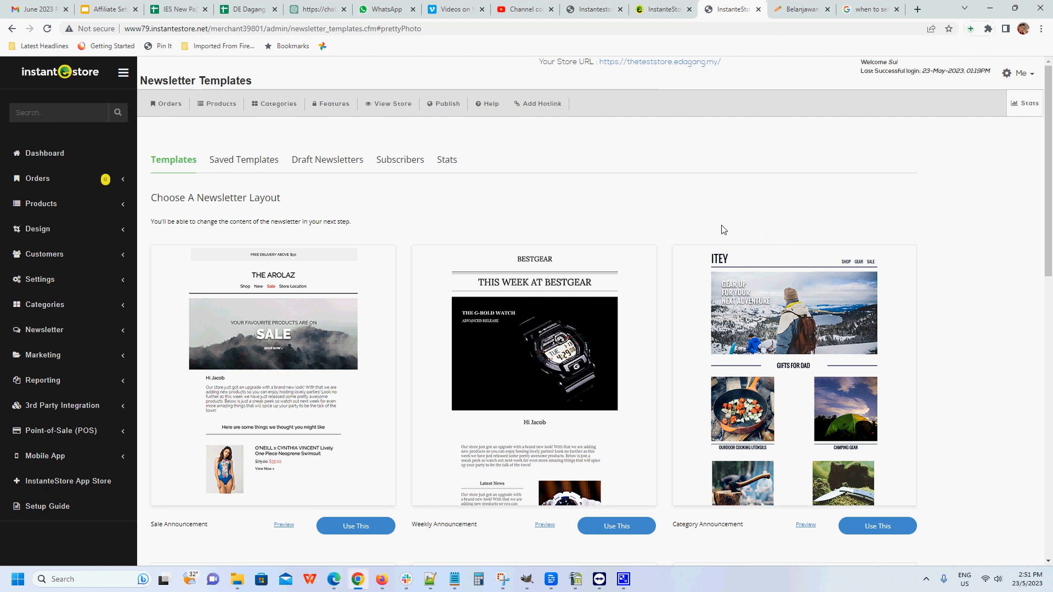
scroll(721, 231, "down", 2)
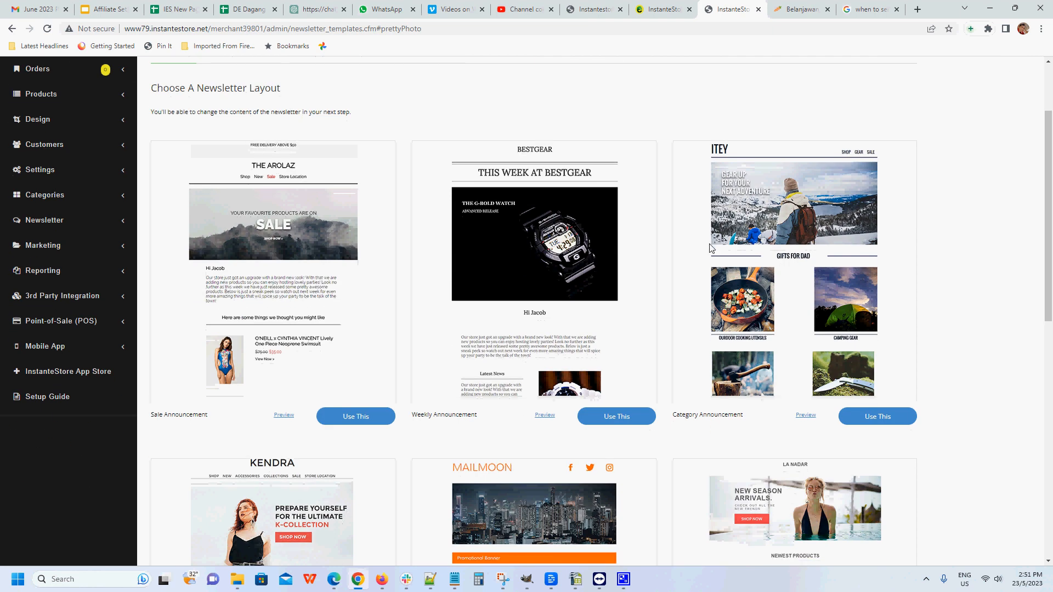
left_click(608, 418)
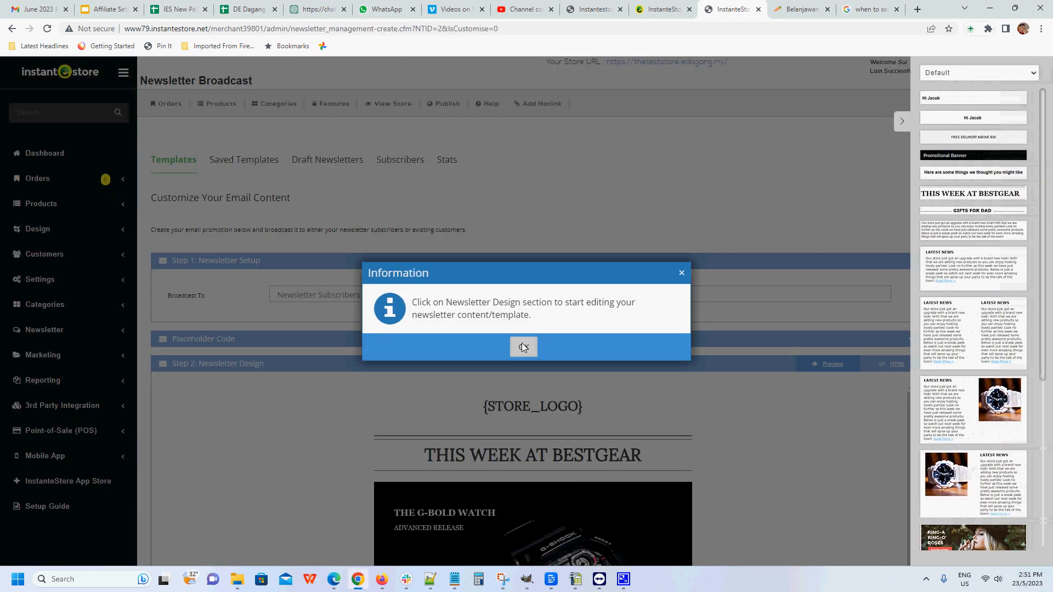
Dismiss the editing notice, look through the available content blocks and hide the block list
left_click(522, 346)
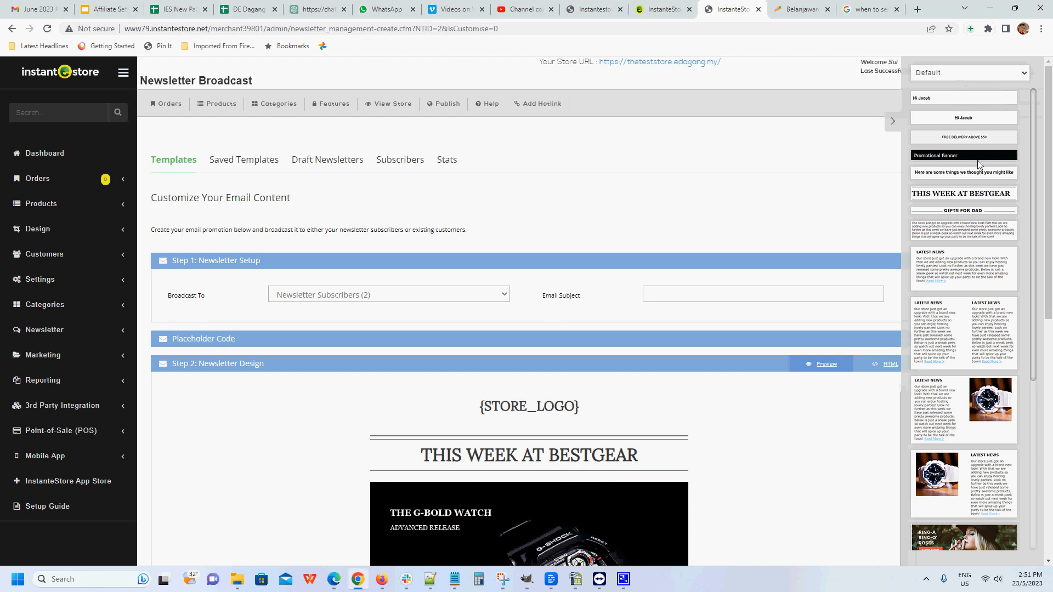
scroll(990, 256, "down", 3)
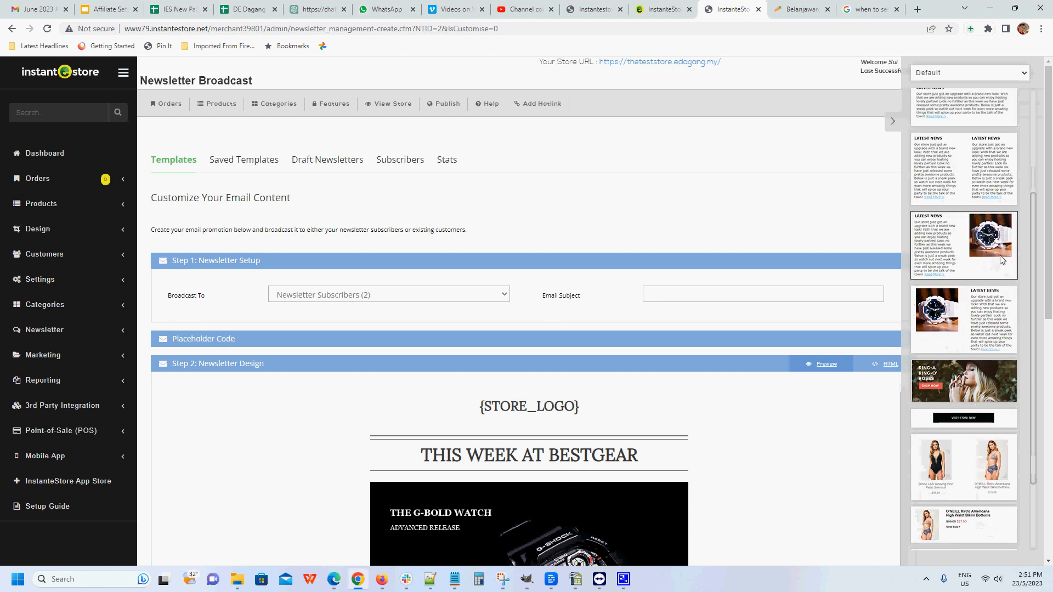
left_click(892, 123)
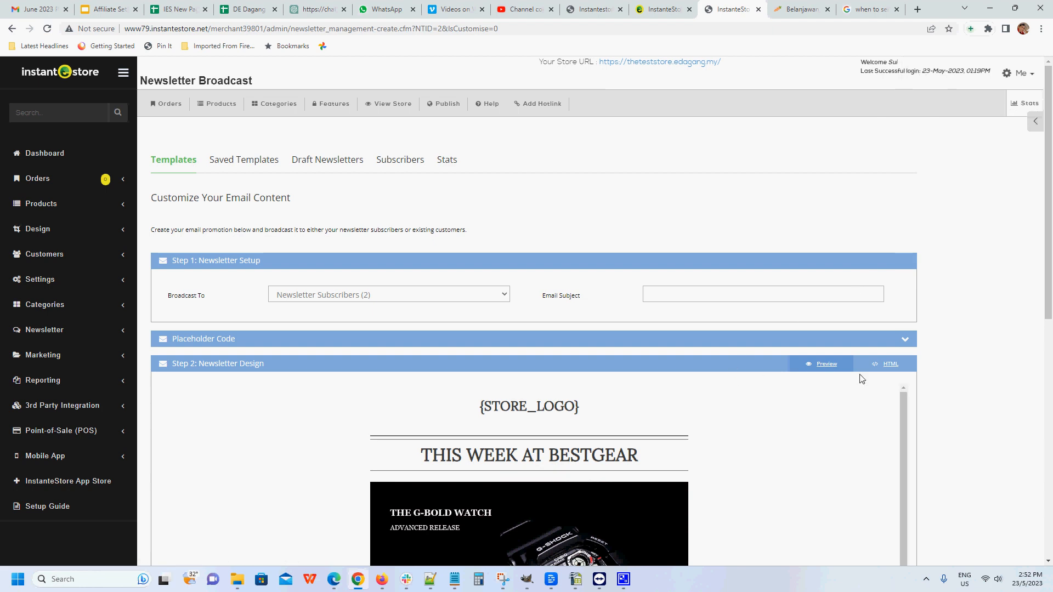
Examine the newsletter design's HTML source, return to the visual preview and hide the block list
scroll(820, 381, "down", 2)
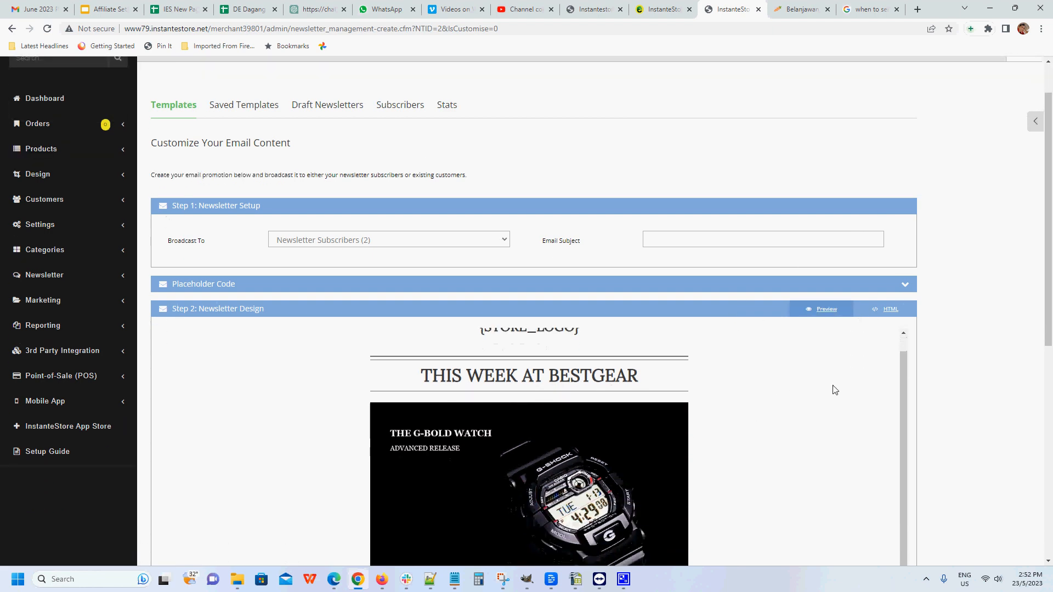
scroll(828, 390, "down", 2)
scroll(827, 390, "up", 2)
scroll(923, 366, "down", 2)
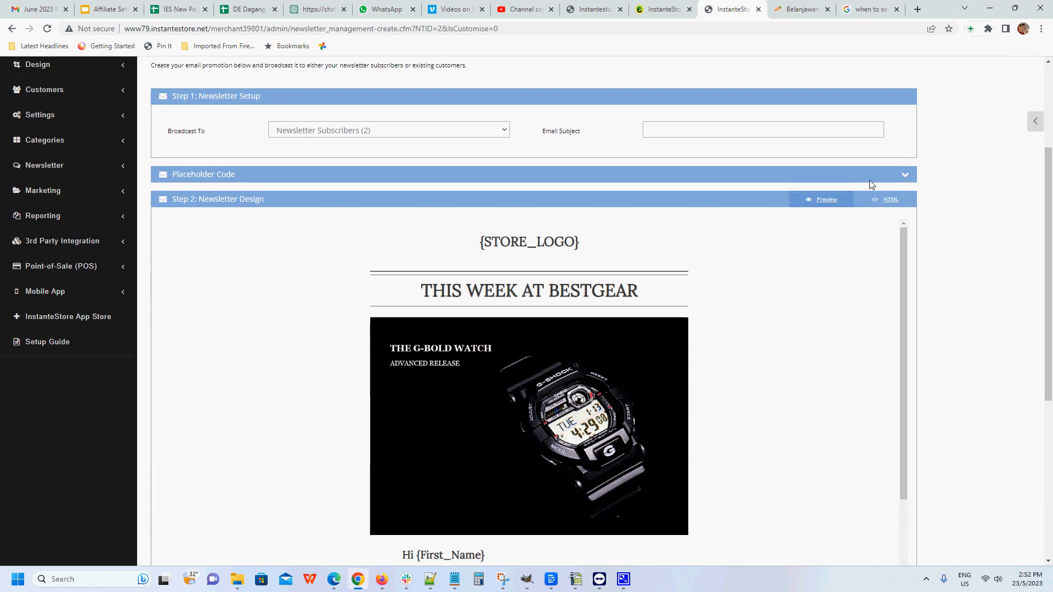
left_click(887, 201)
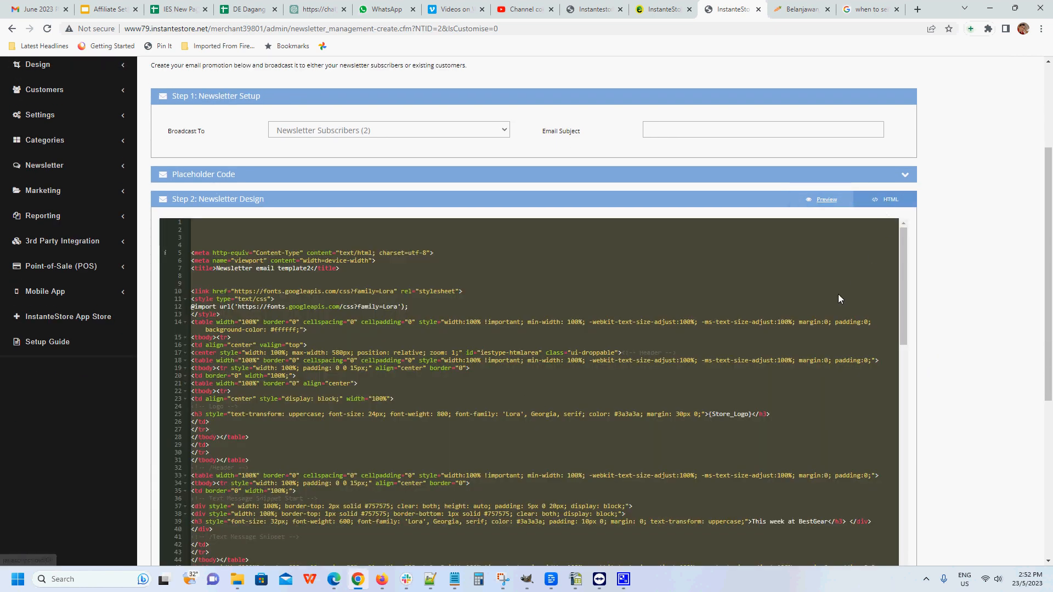
scroll(814, 300, "down", 4)
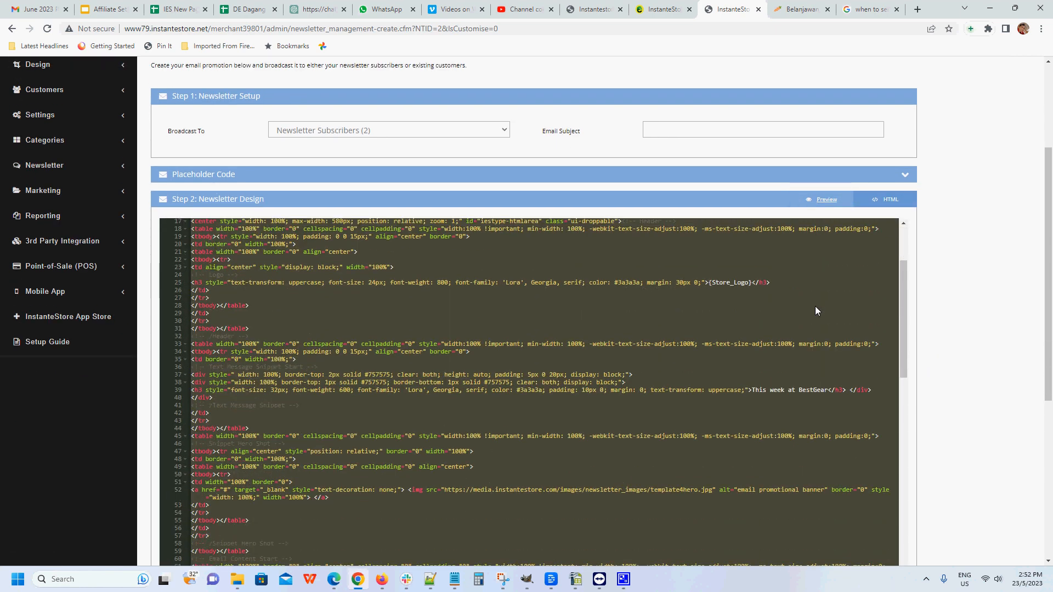
scroll(815, 308, "down", 10)
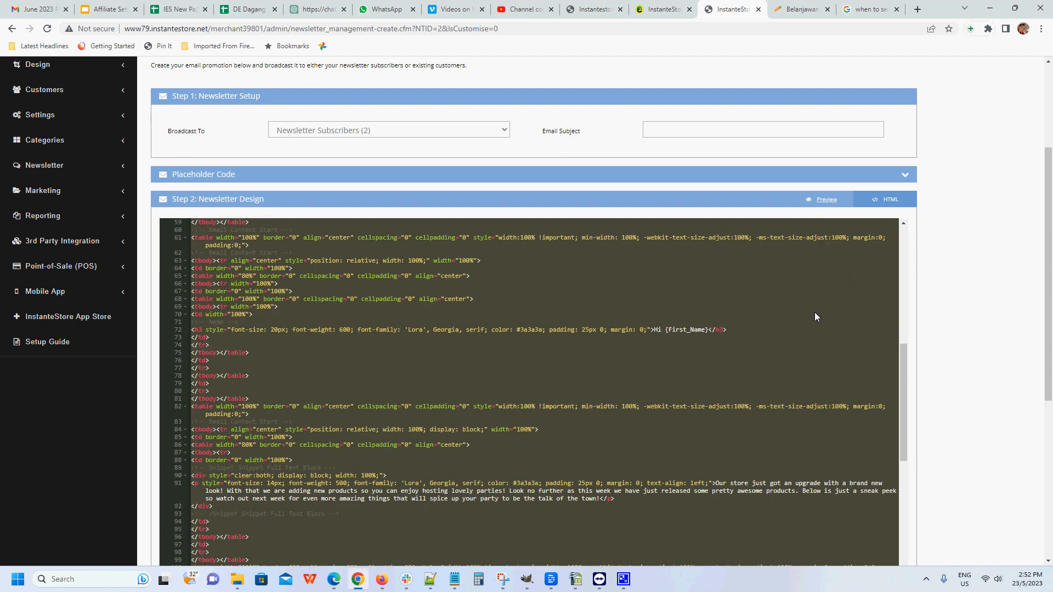
scroll(816, 311, "up", 10)
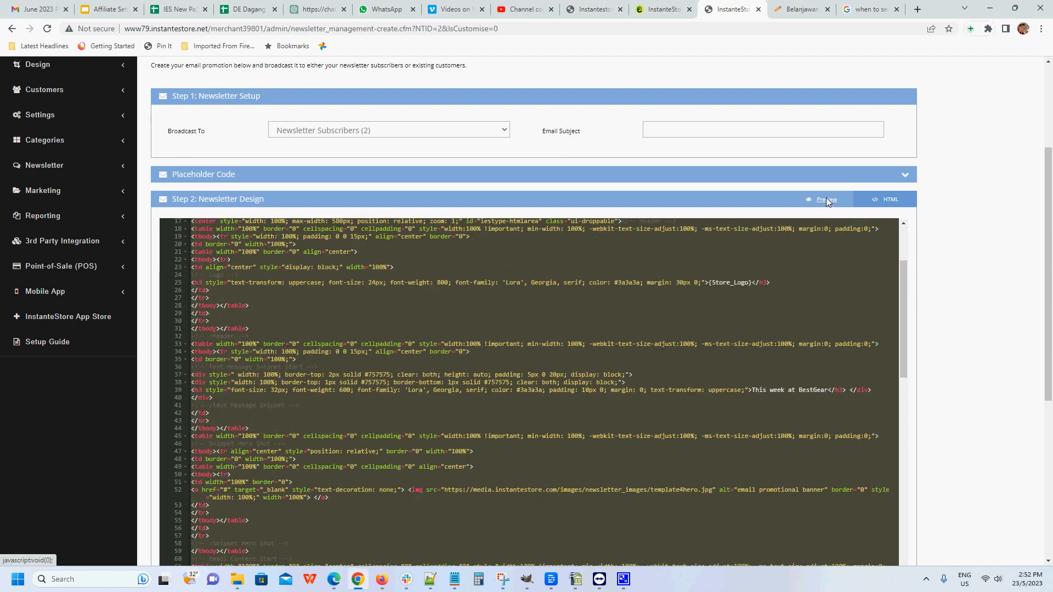
left_click(826, 200)
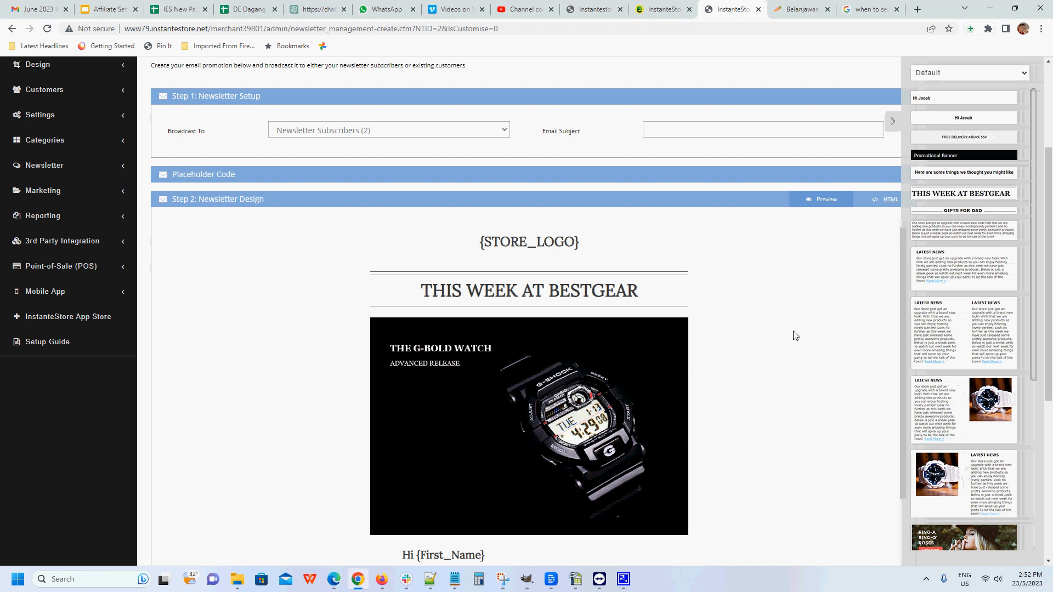
left_click(892, 122)
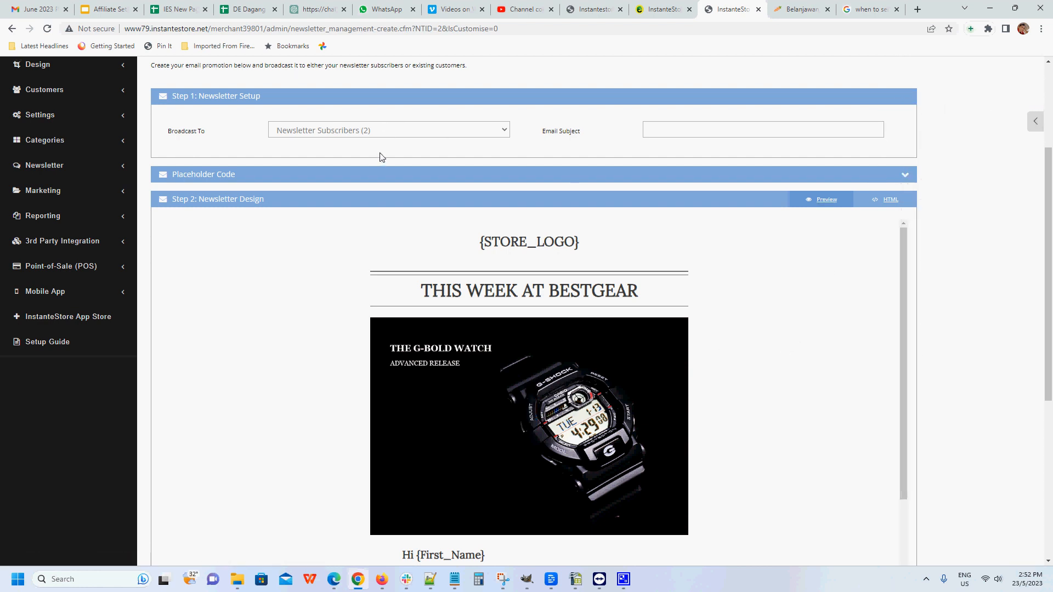
Keep Newsletter Subscribers as the broadcast recipients and set the email subject to "30% Off Peanut Butter; Discount Code Inside"
left_click(384, 132)
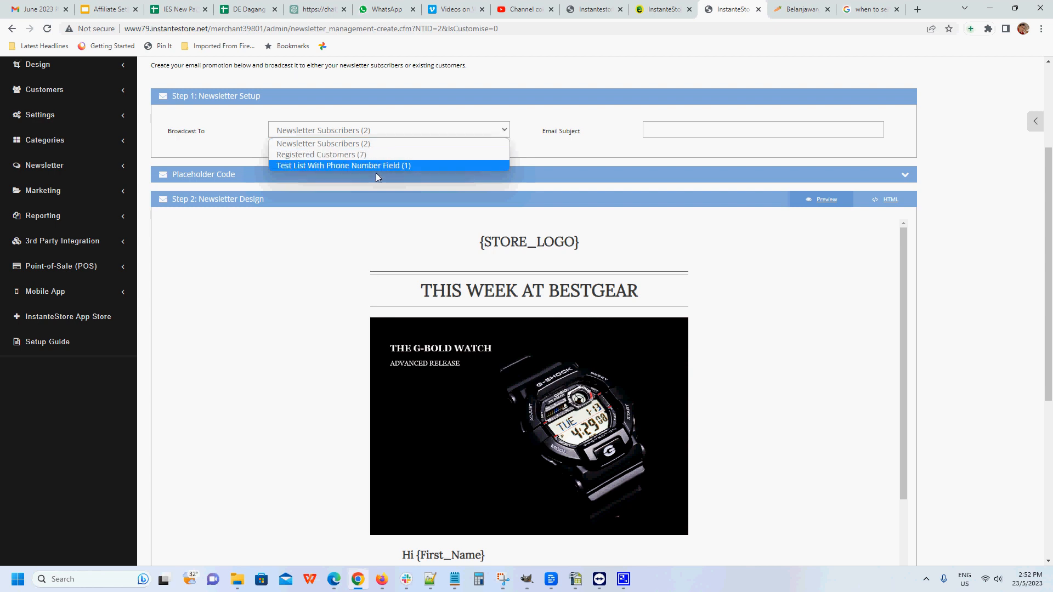
left_click(586, 132)
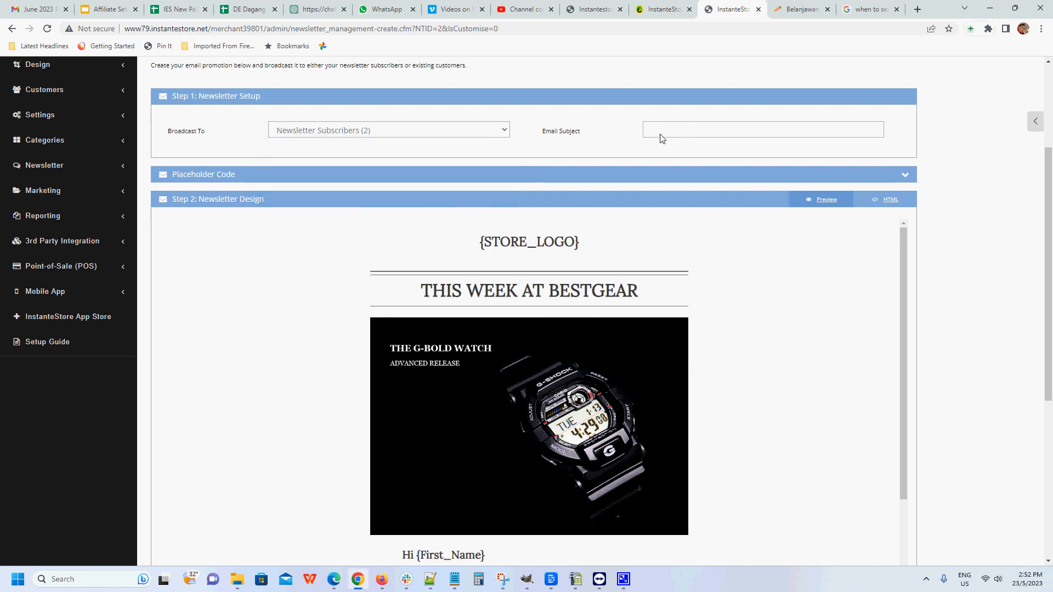
left_click(694, 134)
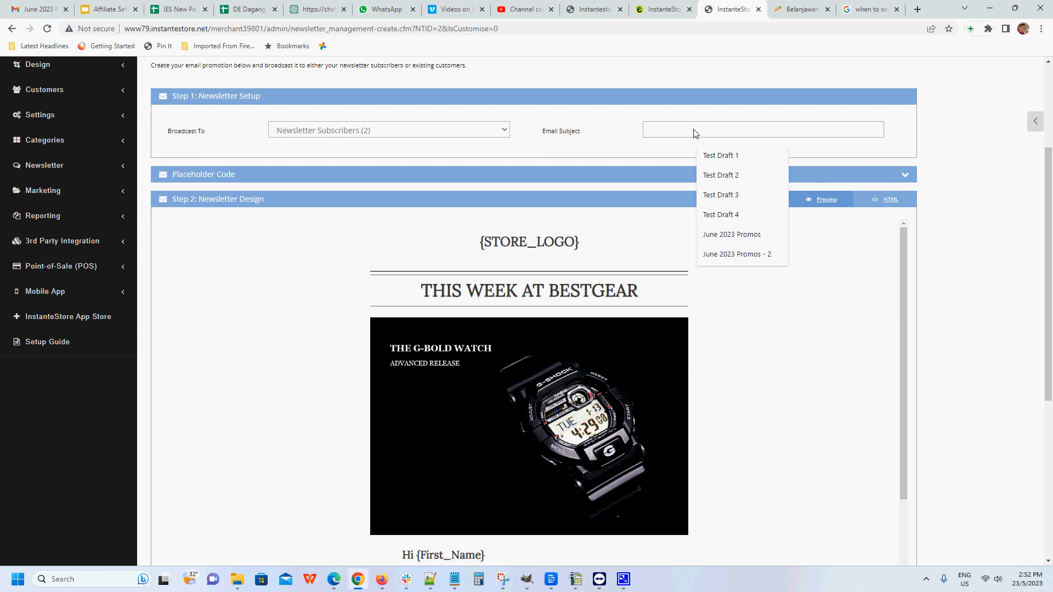
left_click(625, 135)
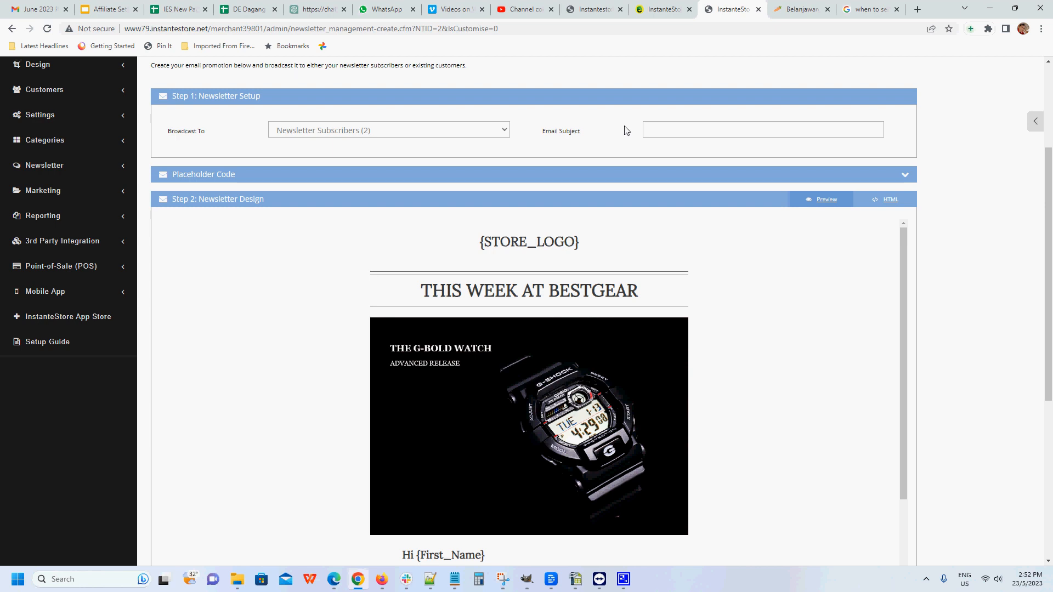
left_click(685, 131)
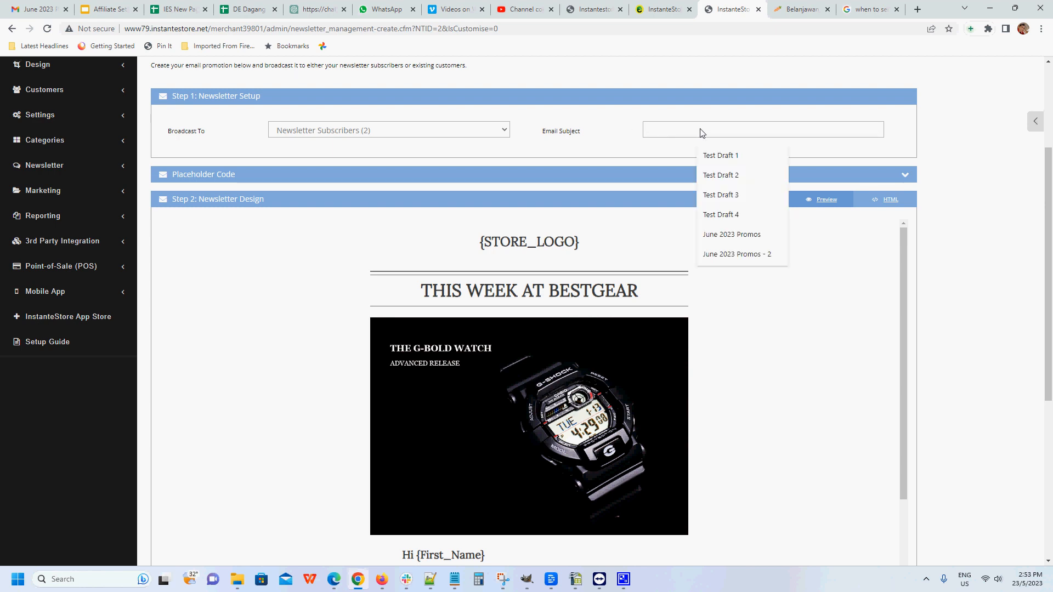
type("30")
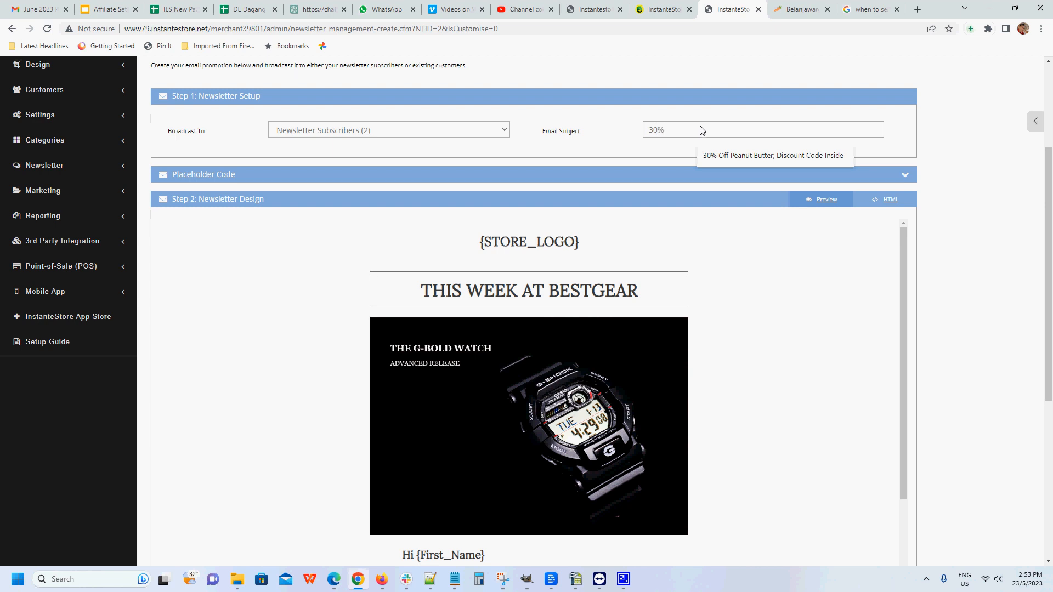
left_click(761, 156)
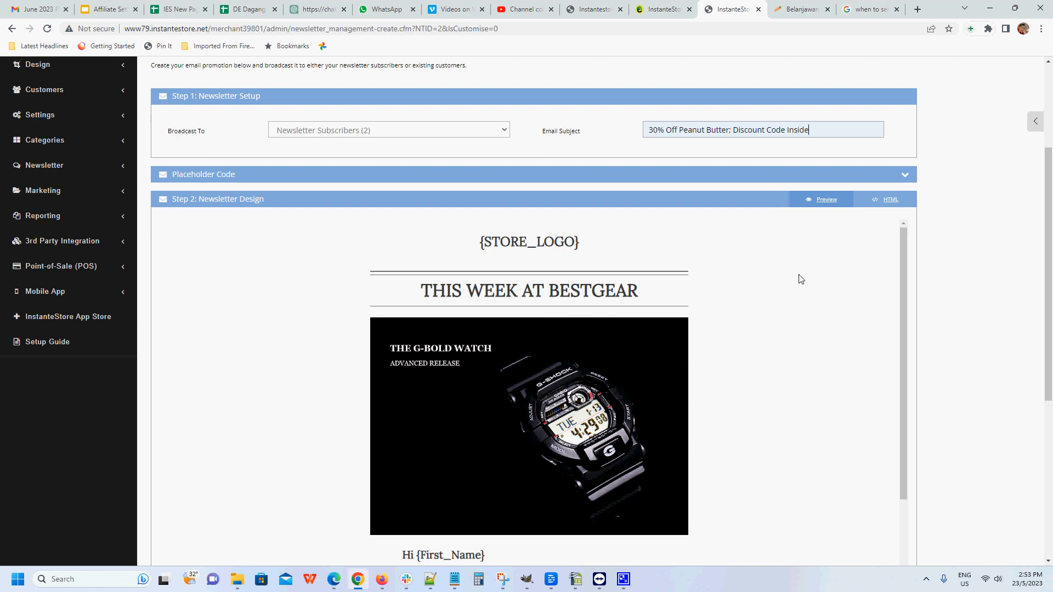
Switch to Gmail to review the June 2023 Promos email, and return to the newsletter editor
scroll(800, 278, "down", 1)
scroll(871, 276, "up", 1)
key("ctrl+1")
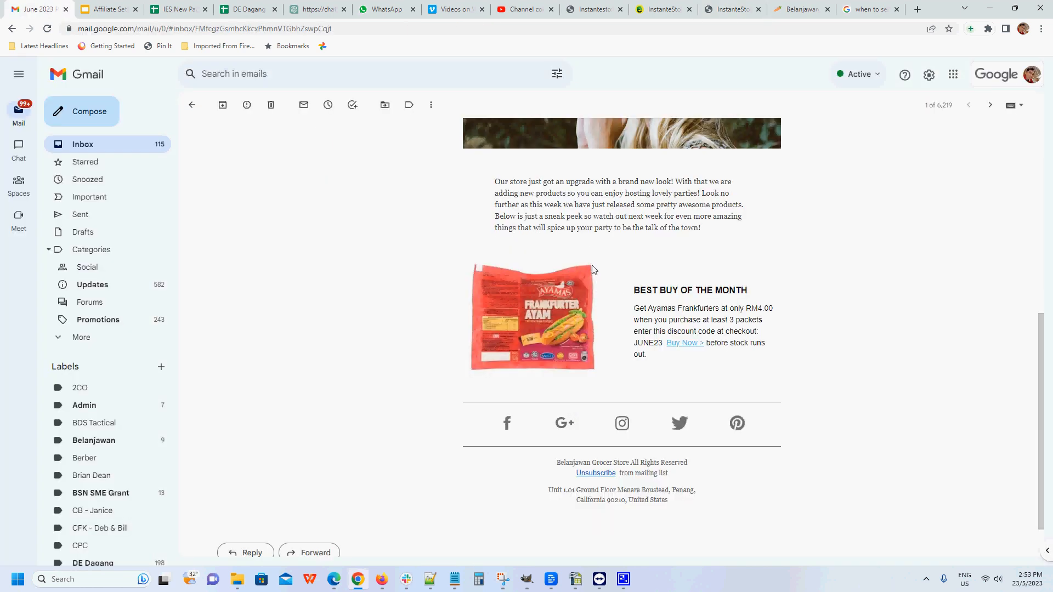
scroll(586, 268, "up", 7)
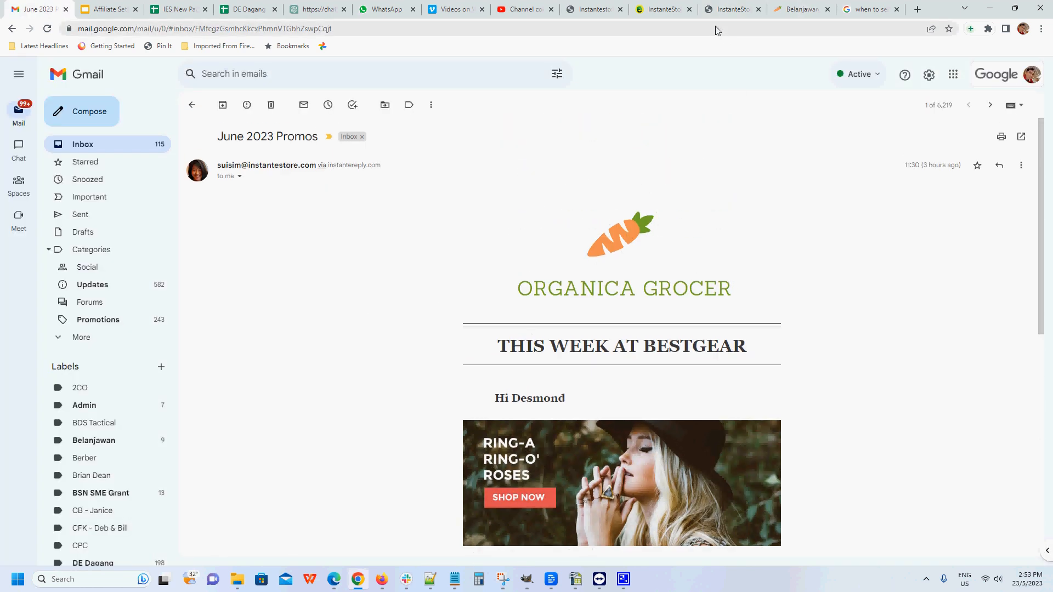
left_click(720, 10)
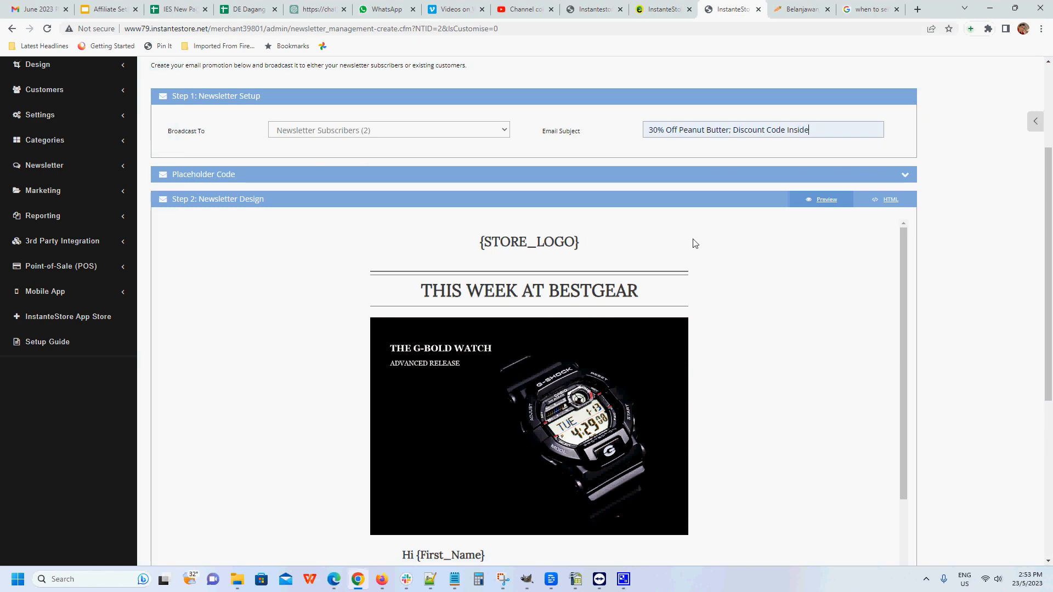
Check the greeting in the newsletter design and view the list of placeholder codes, and collapse the list
scroll(772, 313, "down", 2)
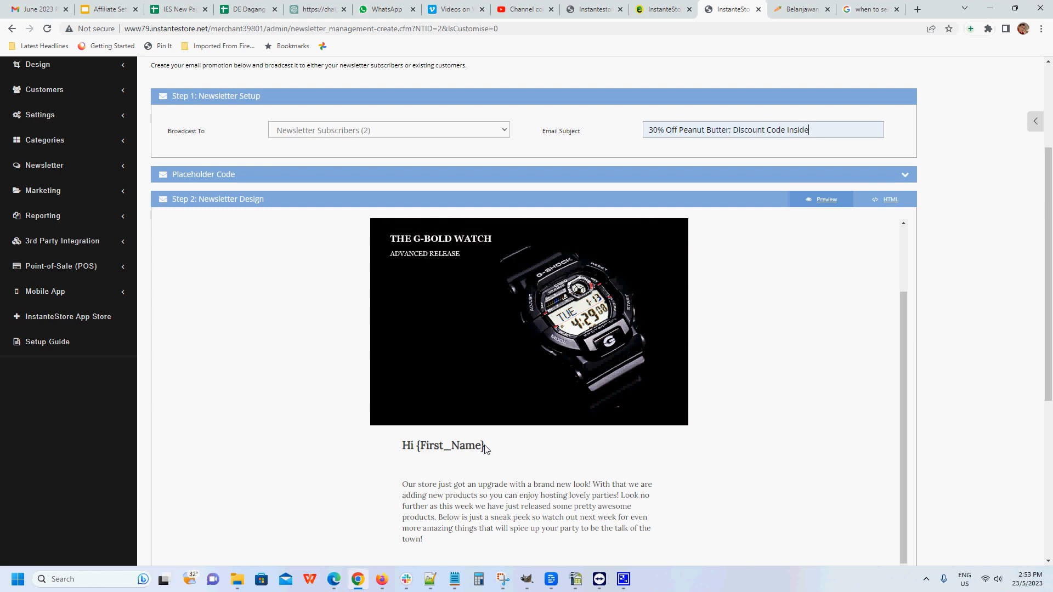
left_click(841, 169)
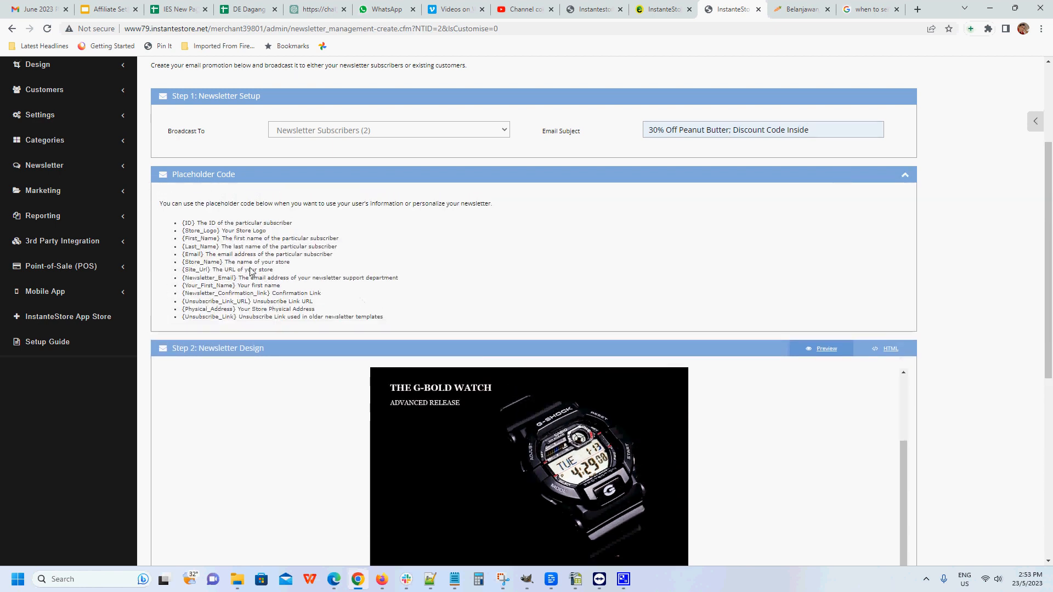
left_click(905, 173)
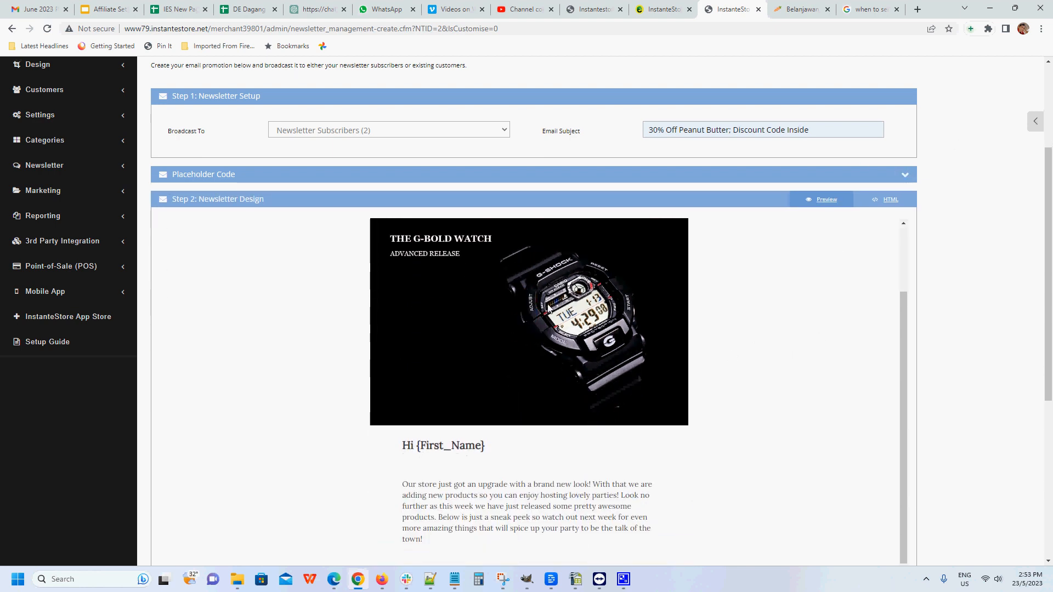
Delete the G-Bold Watch banner block from the newsletter design
scroll(548, 309, "up", 1)
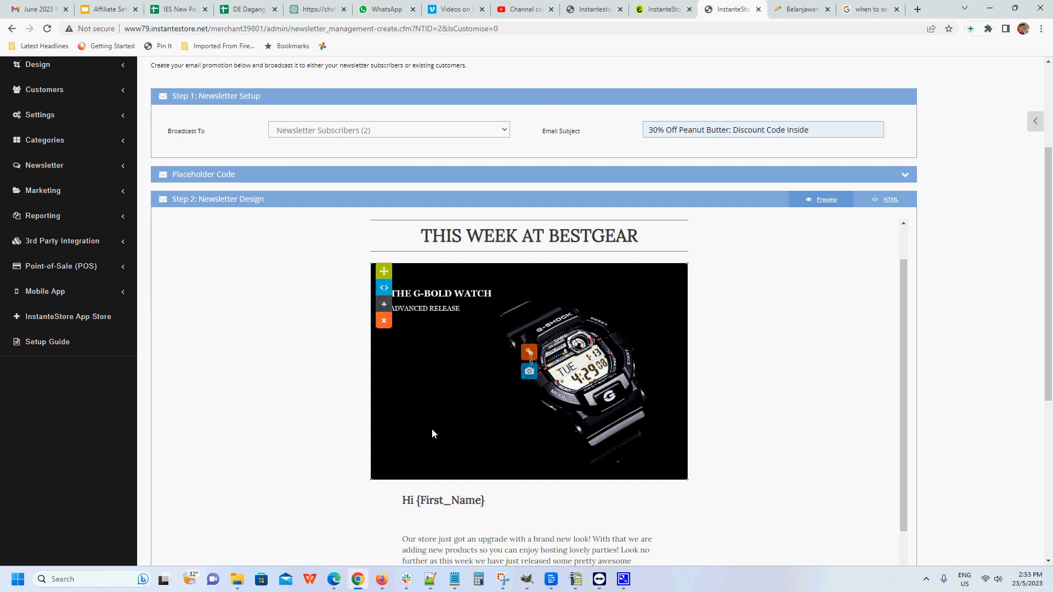
left_click(384, 321)
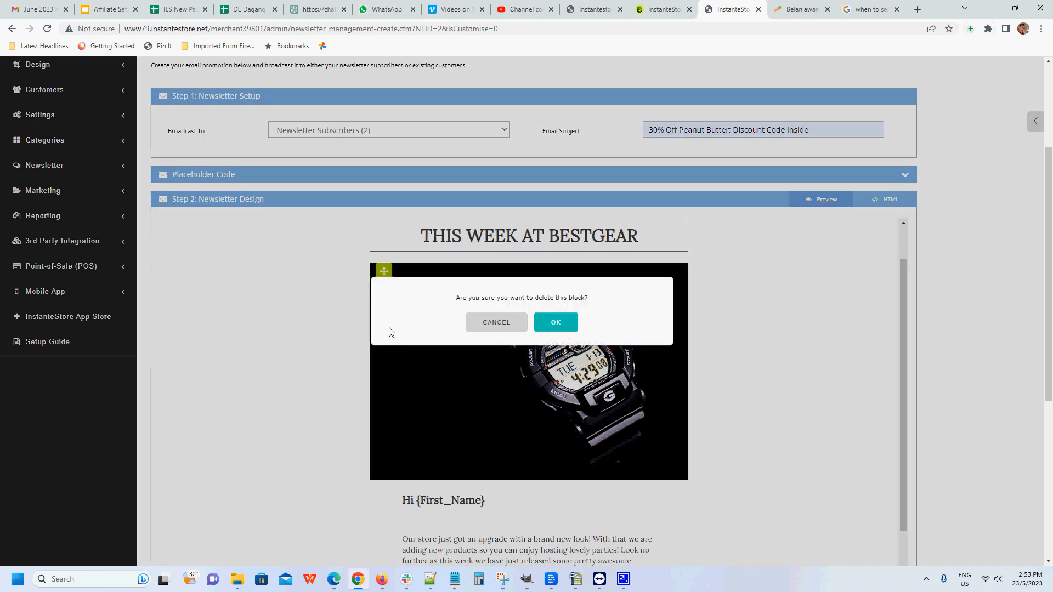
left_click(562, 327)
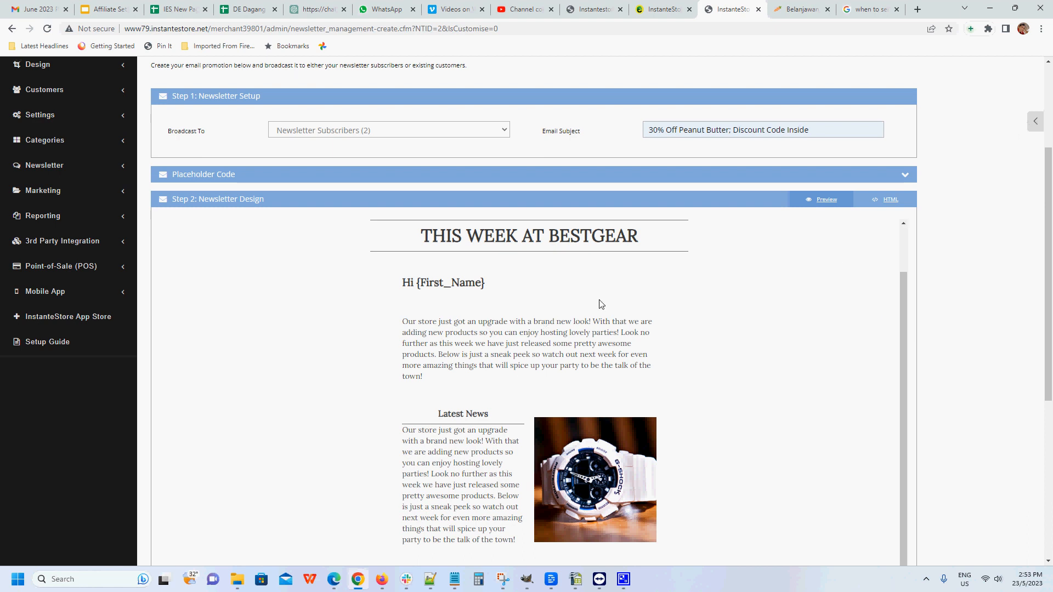
Insert the Ring-a Ring-o' Roses banner block between the greeting and the introductory paragraph
left_click(1033, 125)
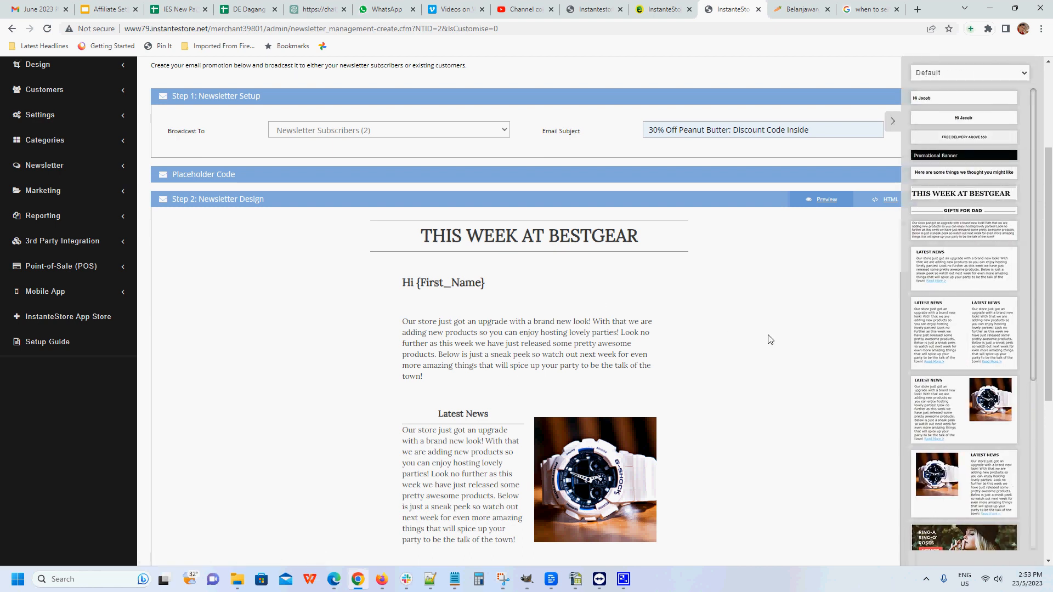
scroll(943, 372, "down", 3)
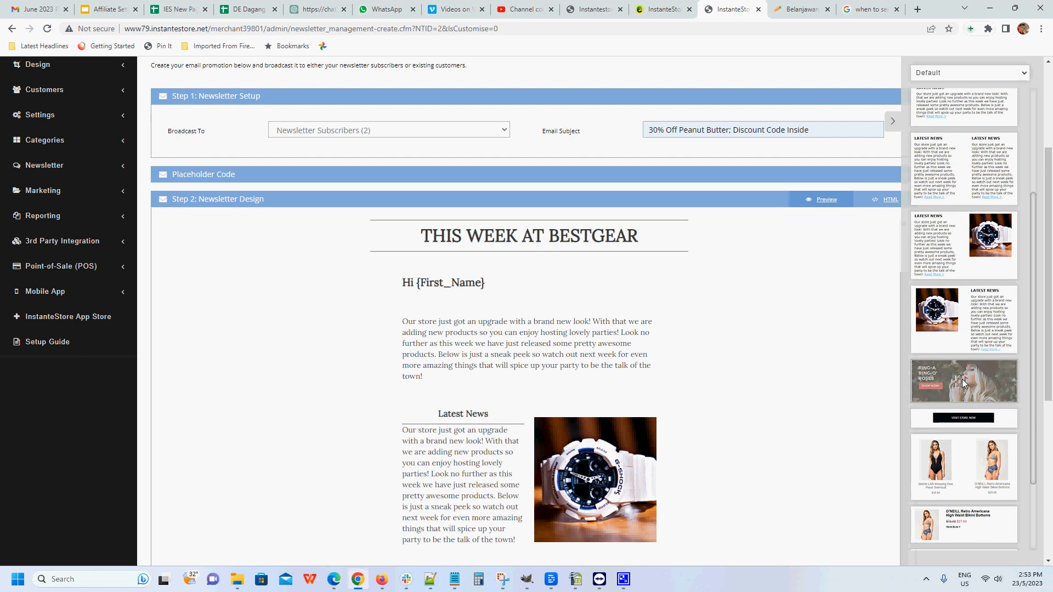
left_click_drag(935, 377, 547, 314)
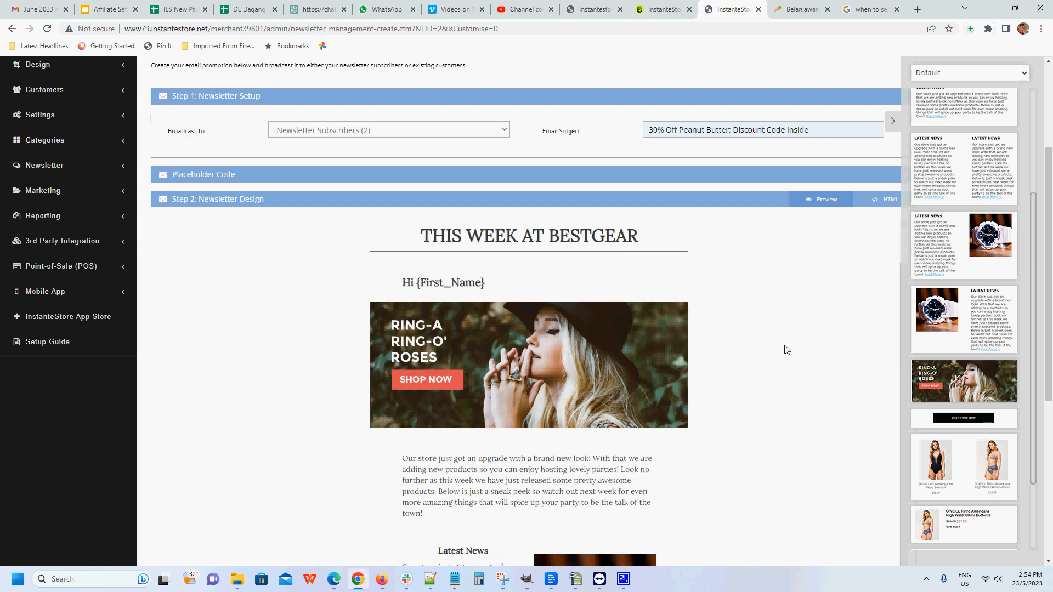
Change the "Latest News" heading beside the white watch image to "June Promo"
scroll(785, 350, "down", 3)
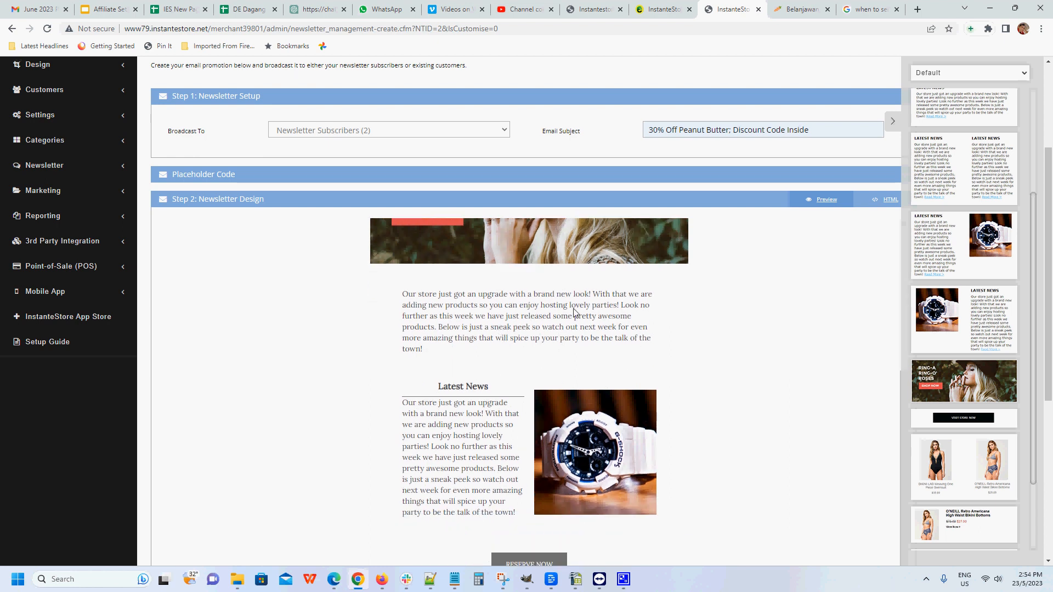
scroll(574, 312, "up", 1)
scroll(587, 331, "down", 1)
left_click(485, 388)
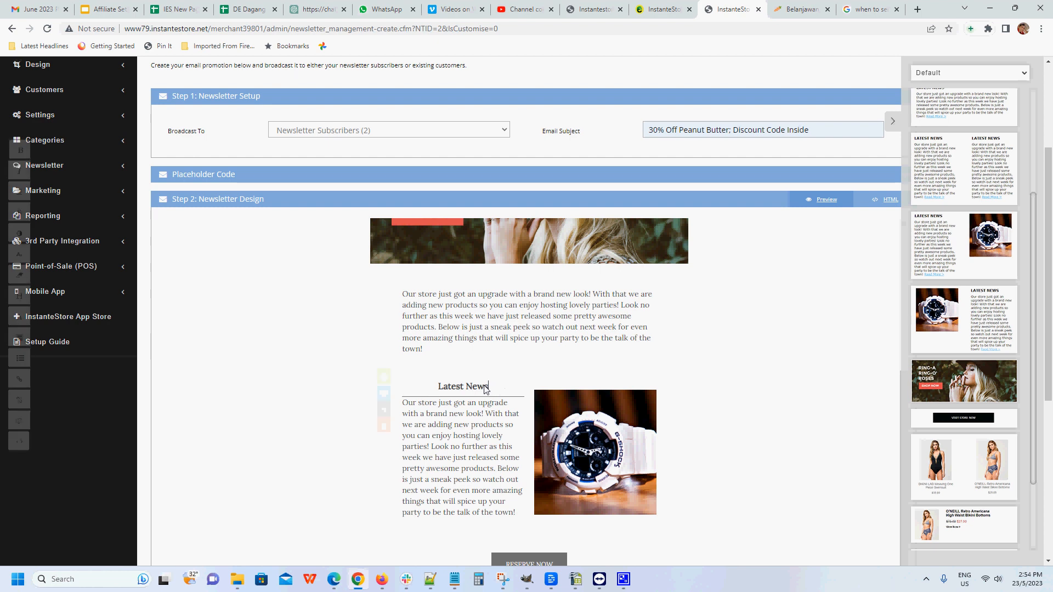
left_click_drag(485, 388, 438, 392)
type("June ")
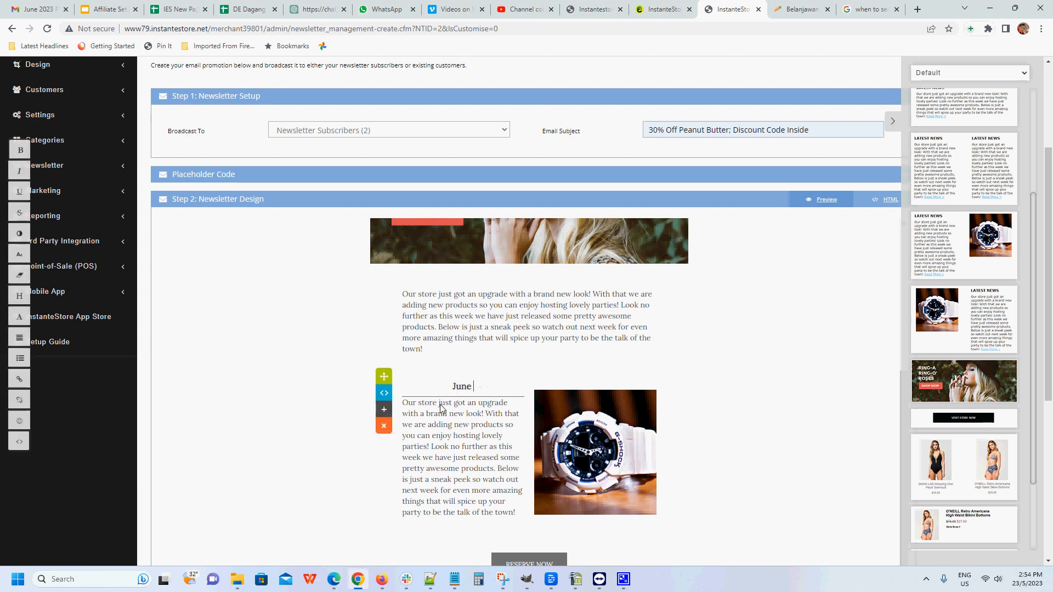
type("Promo")
Replace the paragraph under the "June Promo" heading with "Same up to 30% off retail. Click here to buy."
left_click_drag(518, 517, 403, 410)
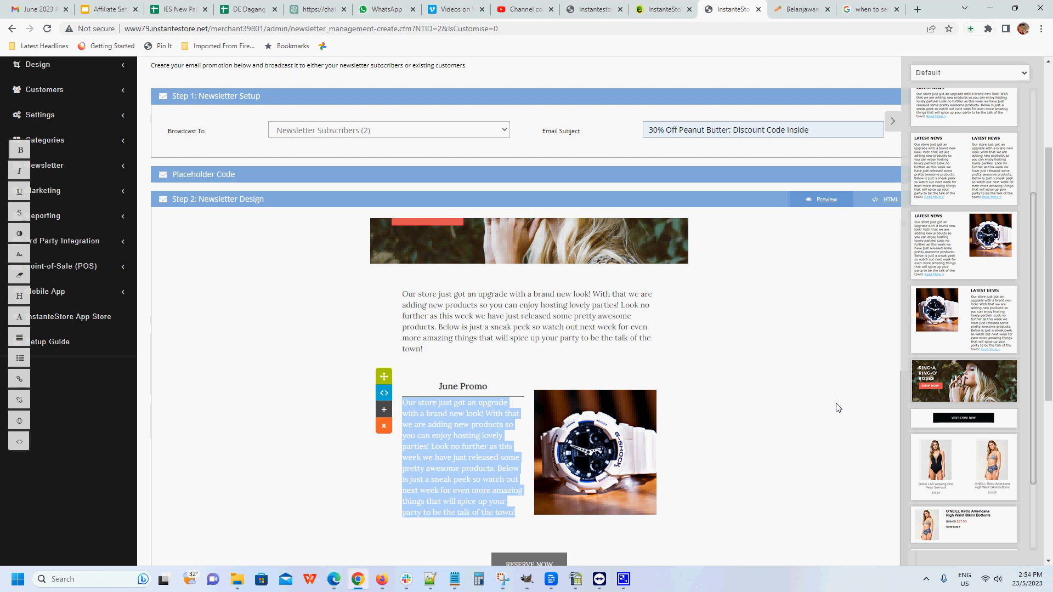
type("Same u")
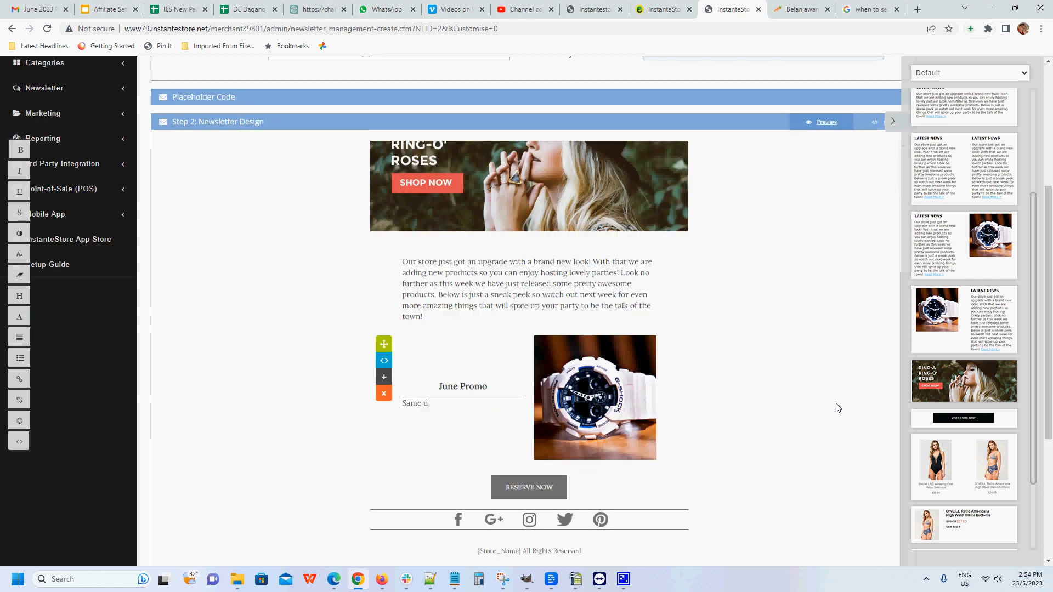
type("p to")
type("ere to buy.")
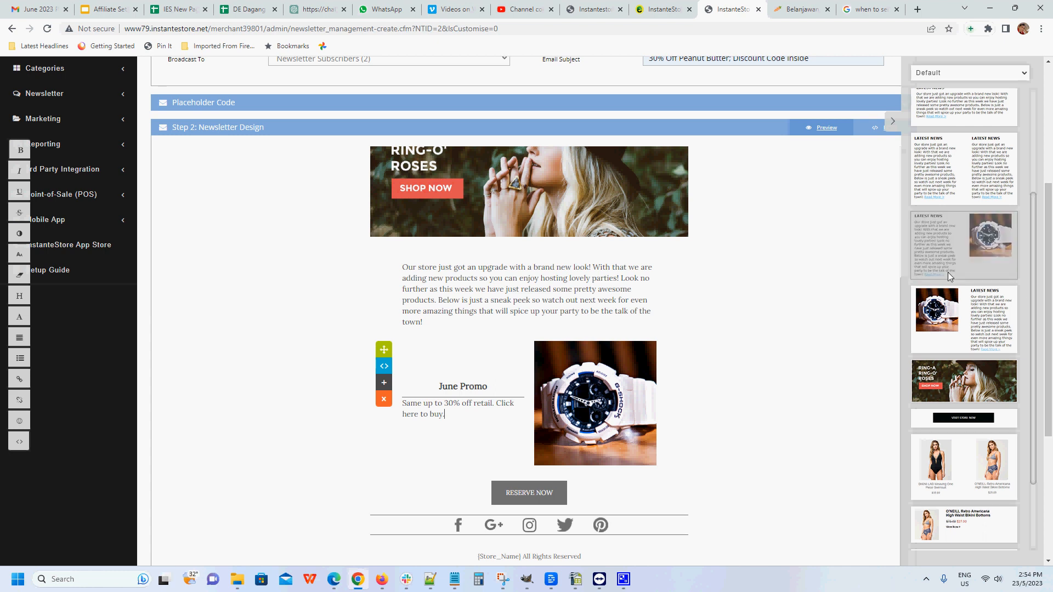
left_click(454, 579)
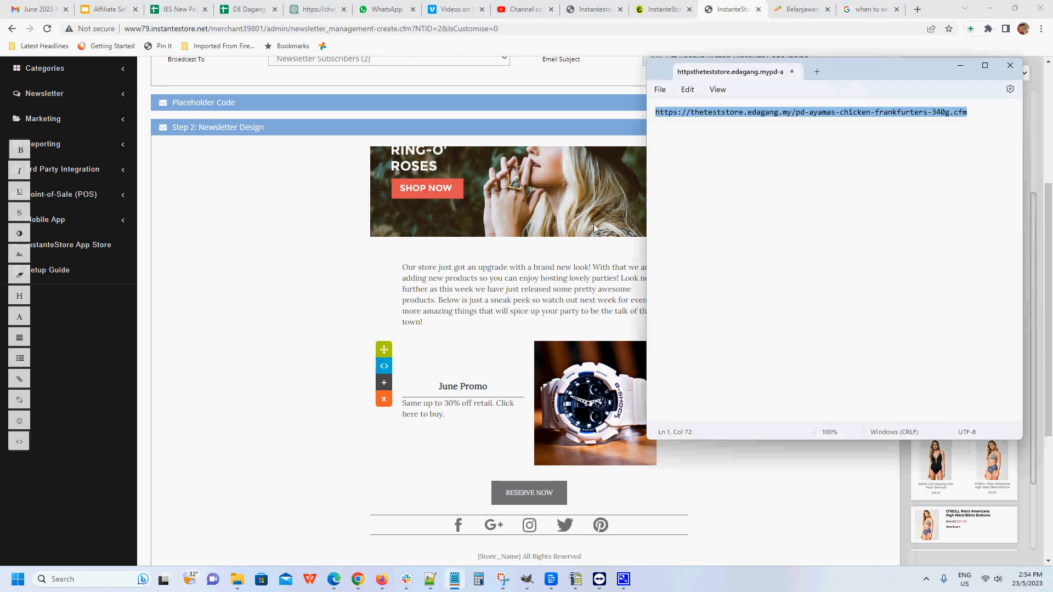
left_click(453, 418)
left_click_drag(453, 418, 500, 411)
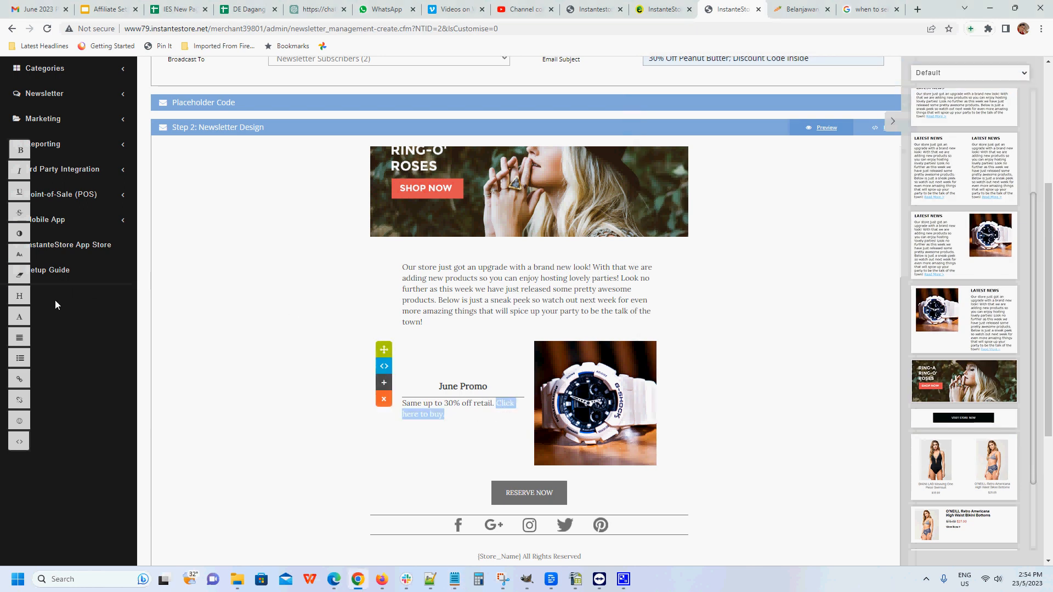
left_click(19, 379)
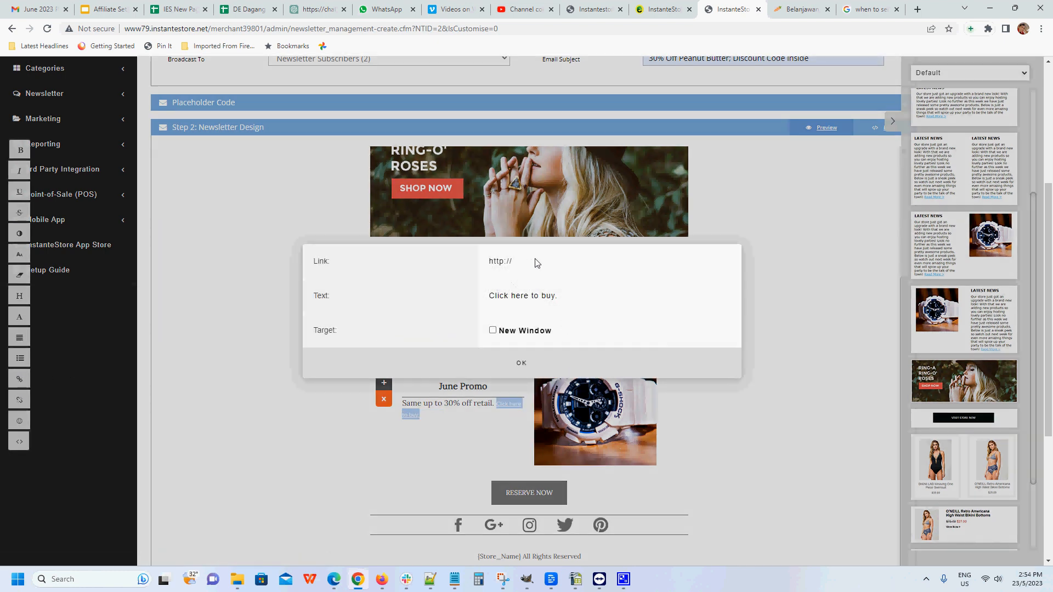
left_click_drag(536, 263, 481, 265)
key("ctrl+v")
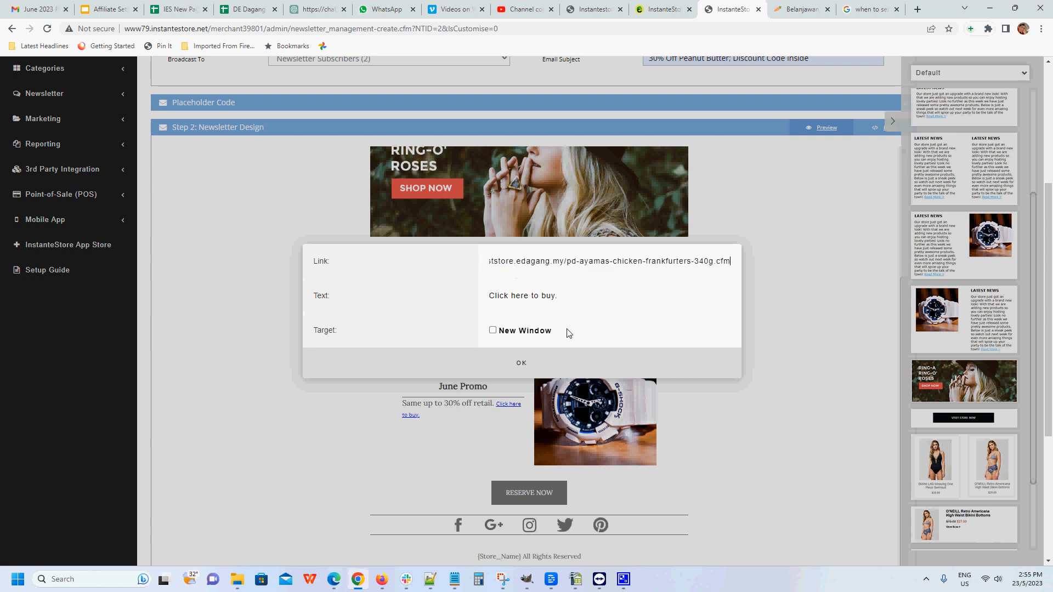
left_click(524, 361)
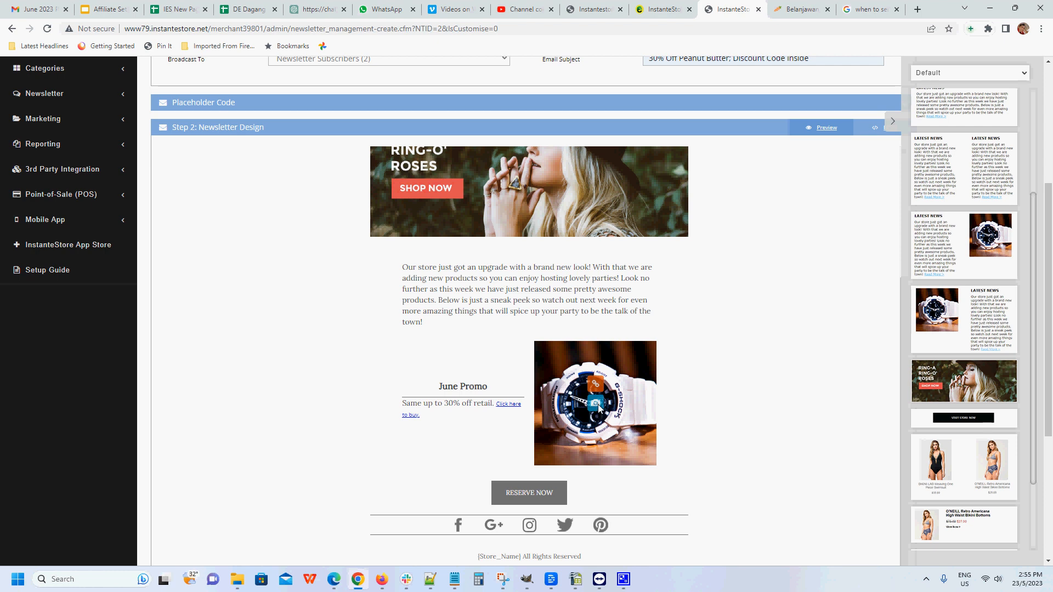
Replace the watch image beside the June Promo text with Ayamas_Sausages.jpg, adjusting its zoom and position to fit the frame
left_click(597, 406)
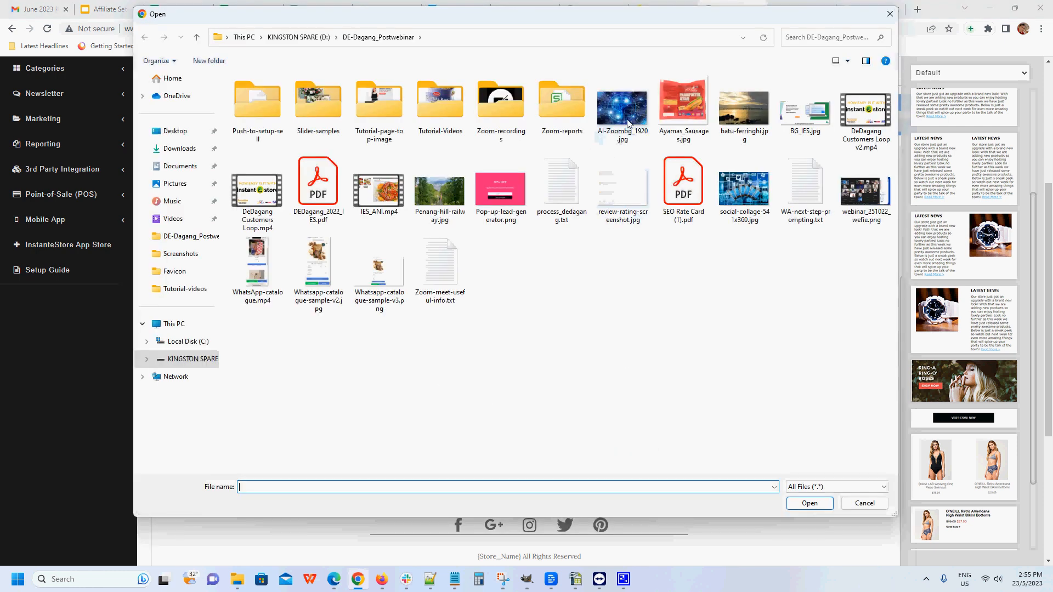
double_click(699, 121)
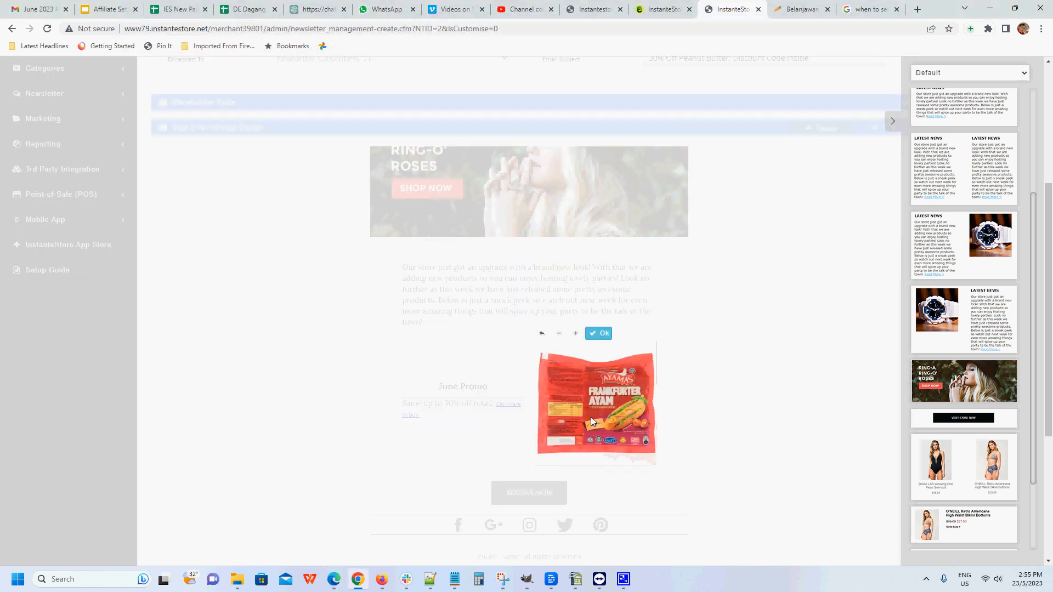
left_click(559, 334)
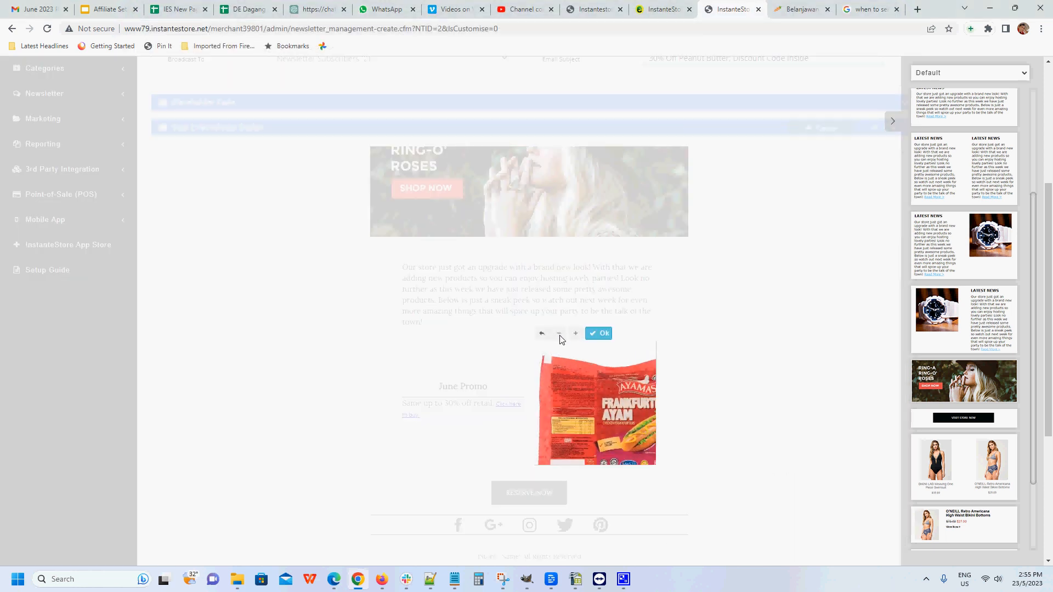
left_click_drag(605, 399, 601, 399)
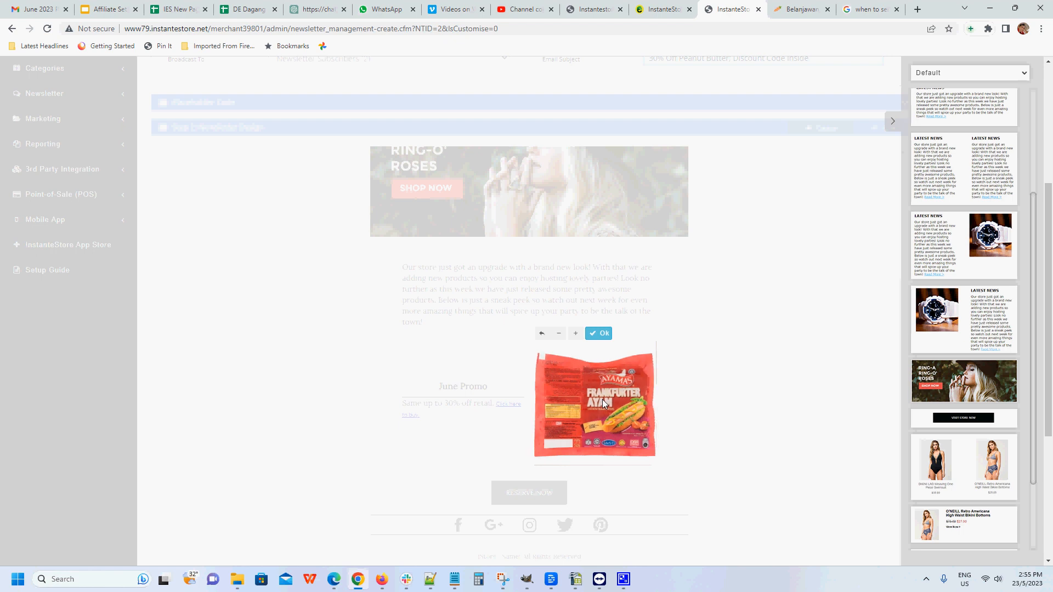
left_click(601, 333)
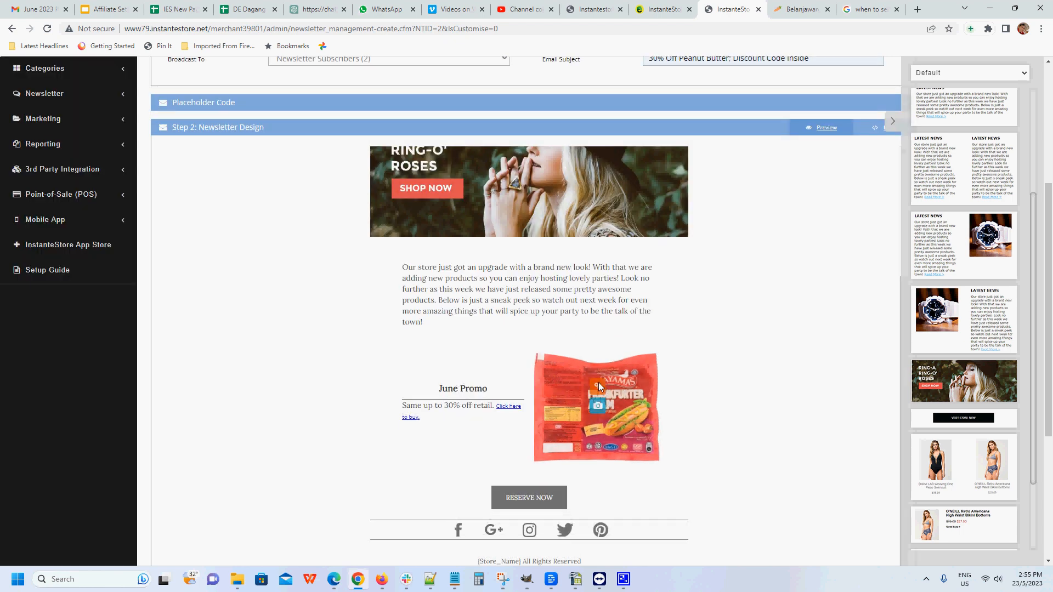
Link the Ayamas frankfurter image to the same product page, pd-ayamas-chicken-frankfurters-340g.cfm
left_click(597, 384)
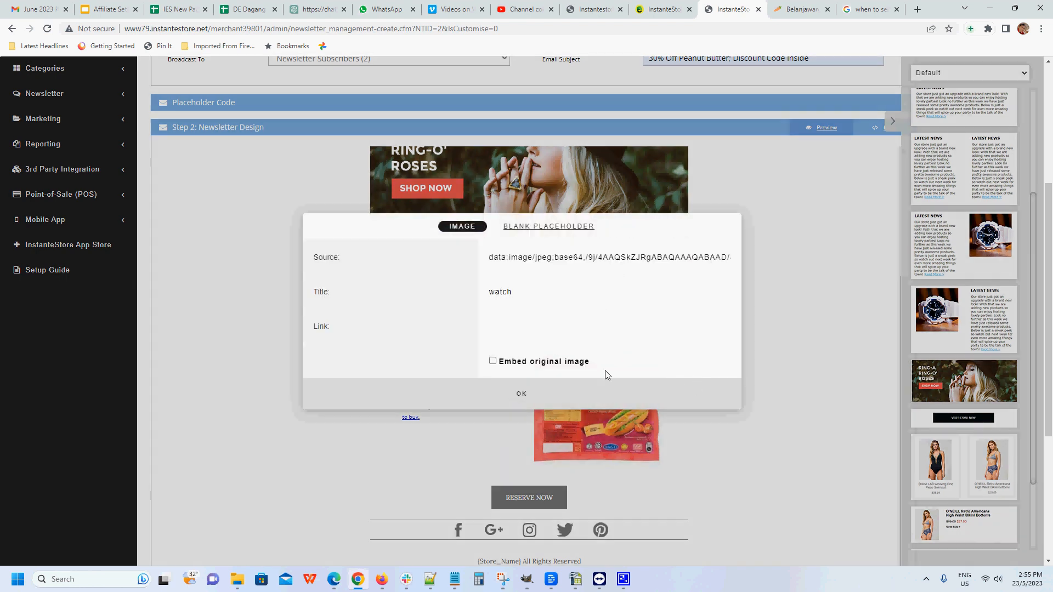
left_click(552, 330)
key("ctrl+v")
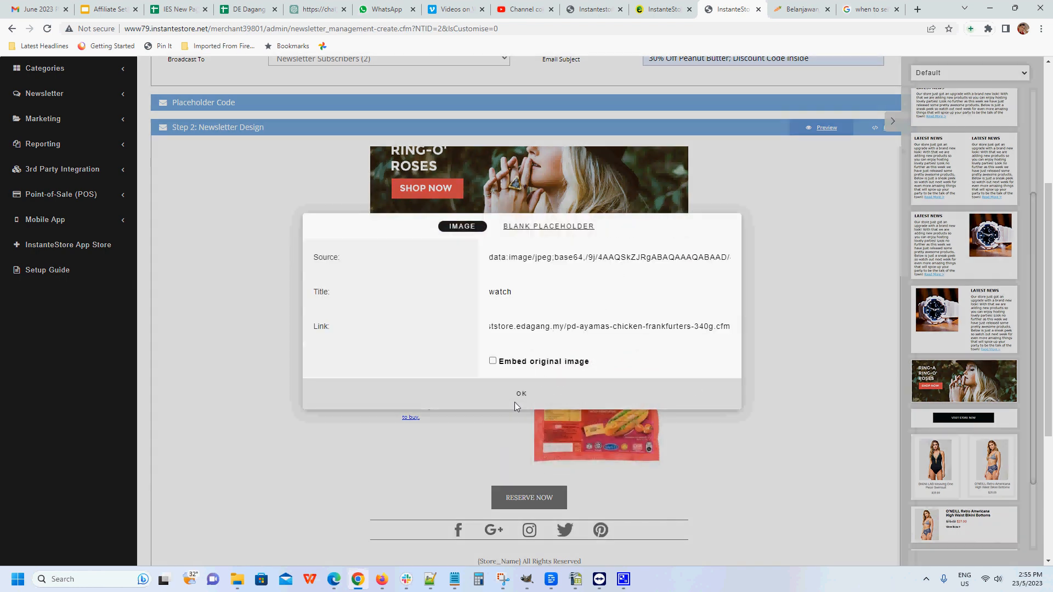
left_click(517, 394)
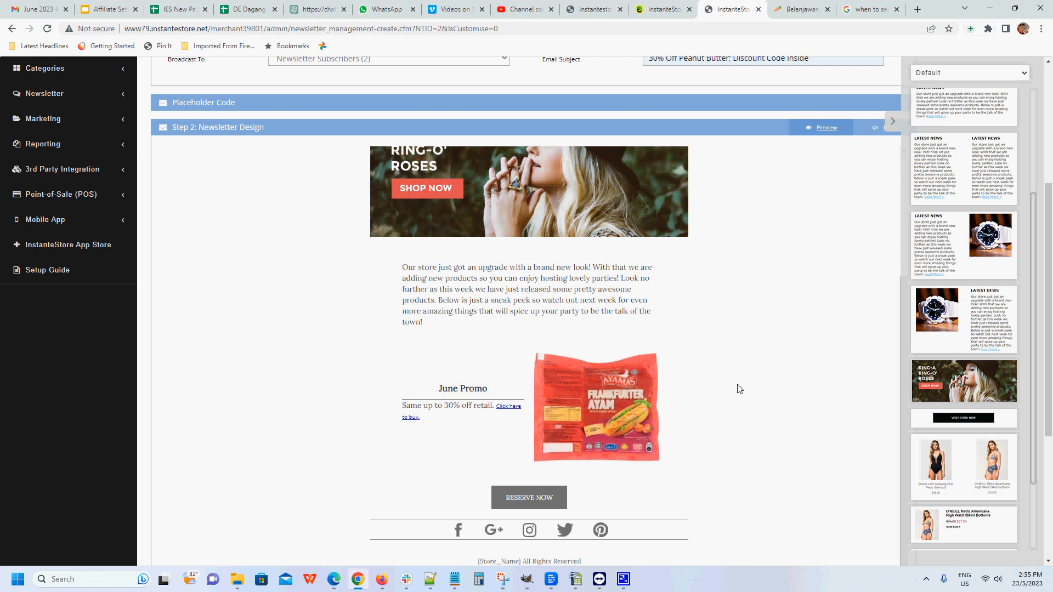
Delete the "Reserve Now" button block below the June Promo section
mouse_move(576, 431)
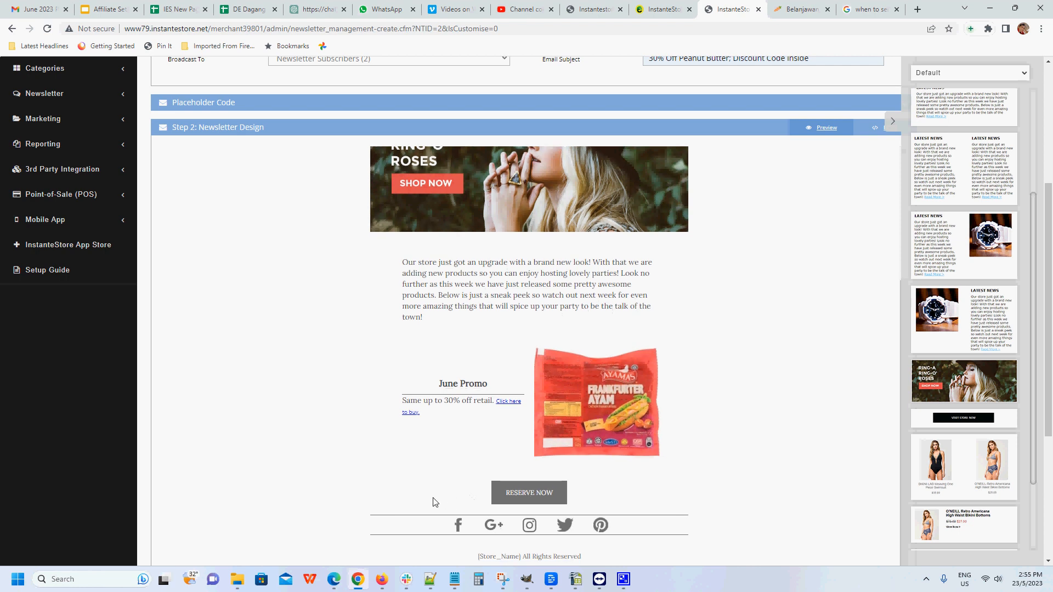
mouse_move(432, 498)
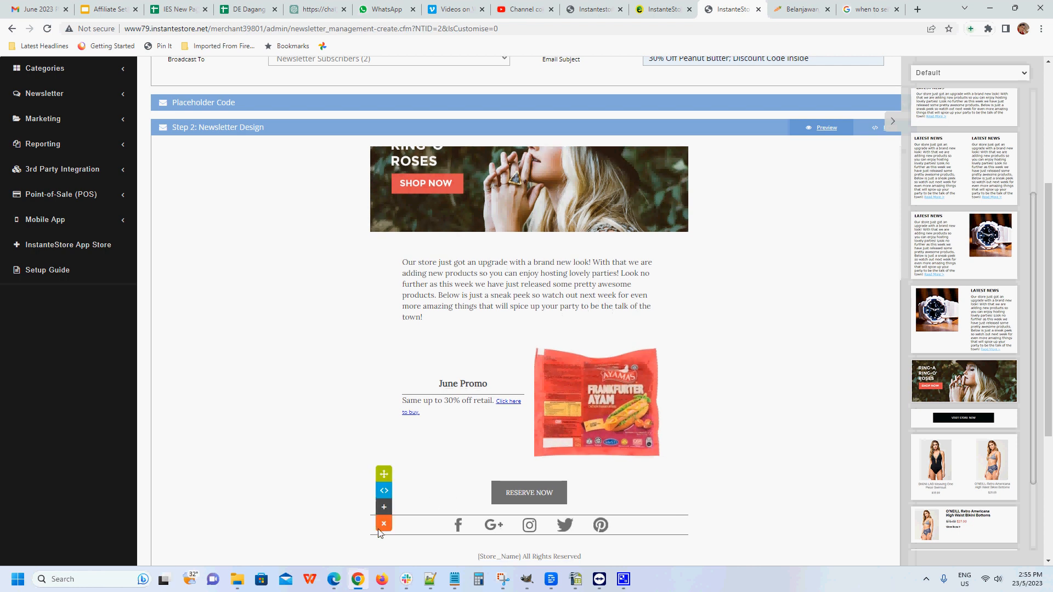
left_click_drag(385, 480, 429, 479)
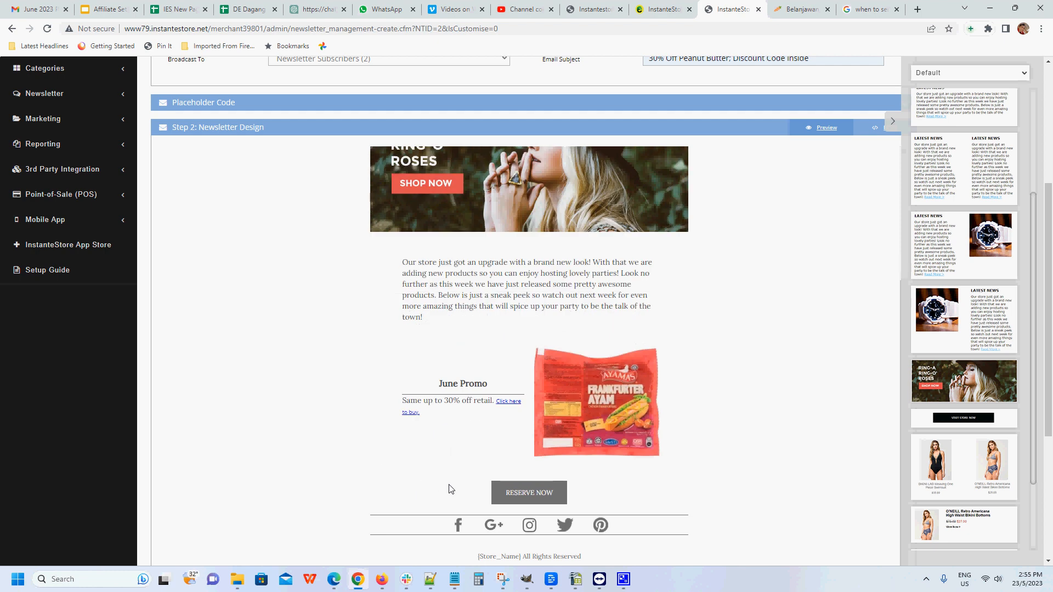
left_click(383, 524)
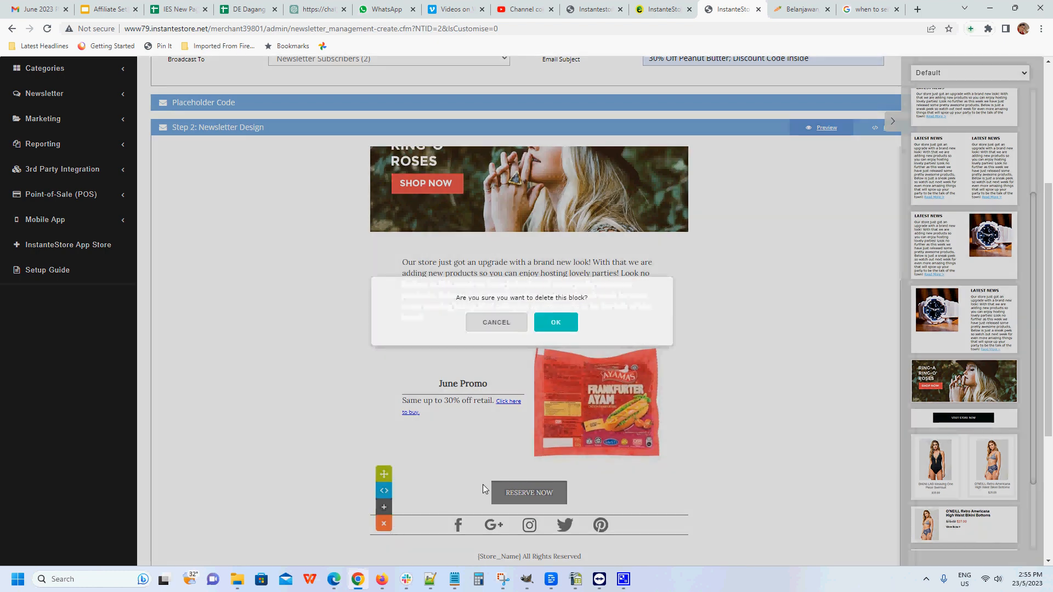
left_click(555, 322)
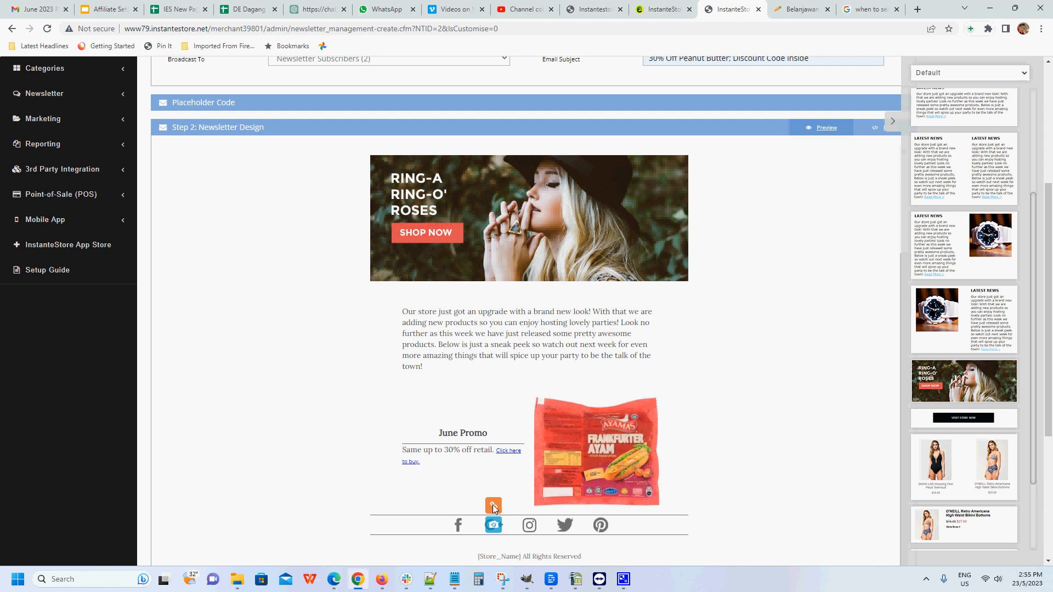
Check the link settings of the Google+ icon, and view the newsletter footer and the Step 3 sending and saving options
left_click(493, 506)
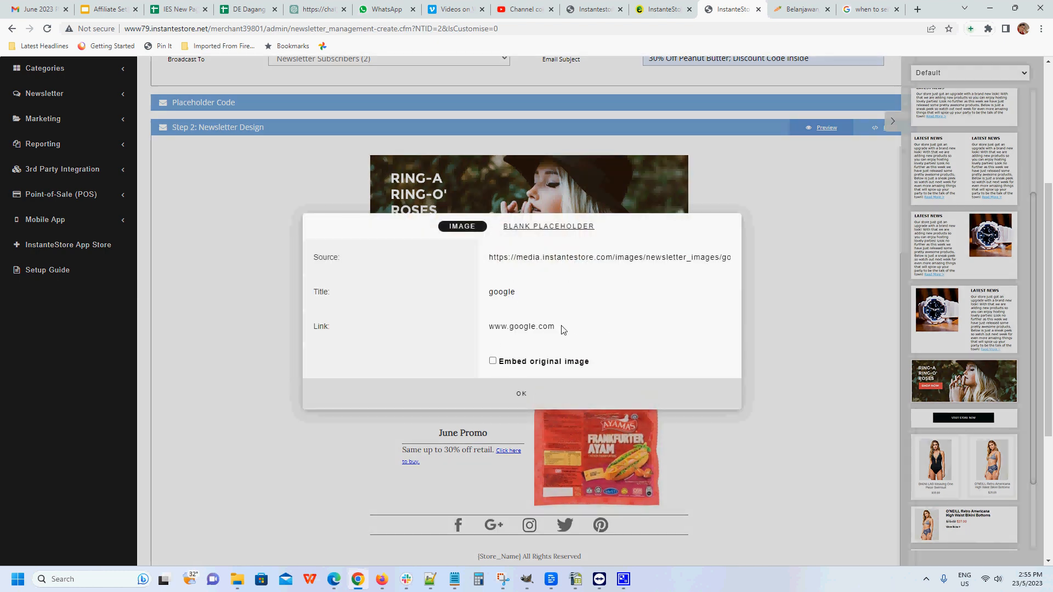
left_click(521, 393)
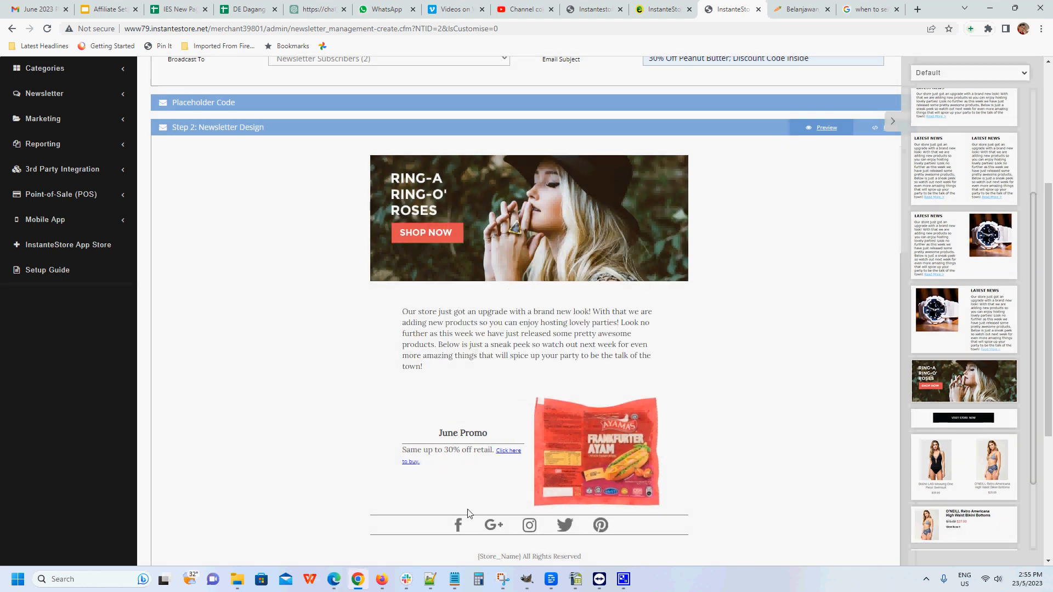
scroll(729, 459, "down", 2)
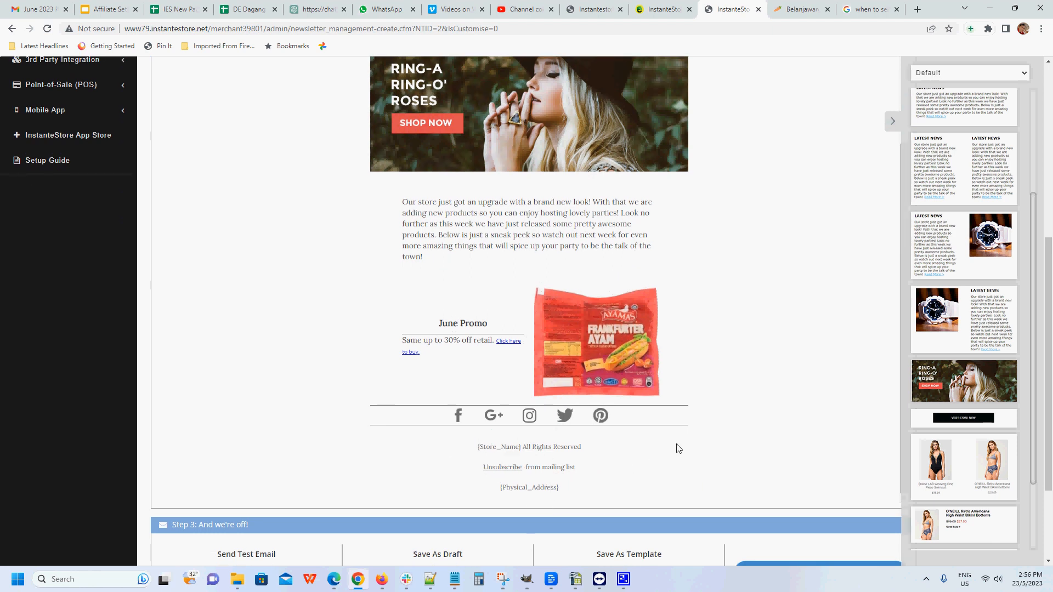
scroll(678, 448, "down", 2)
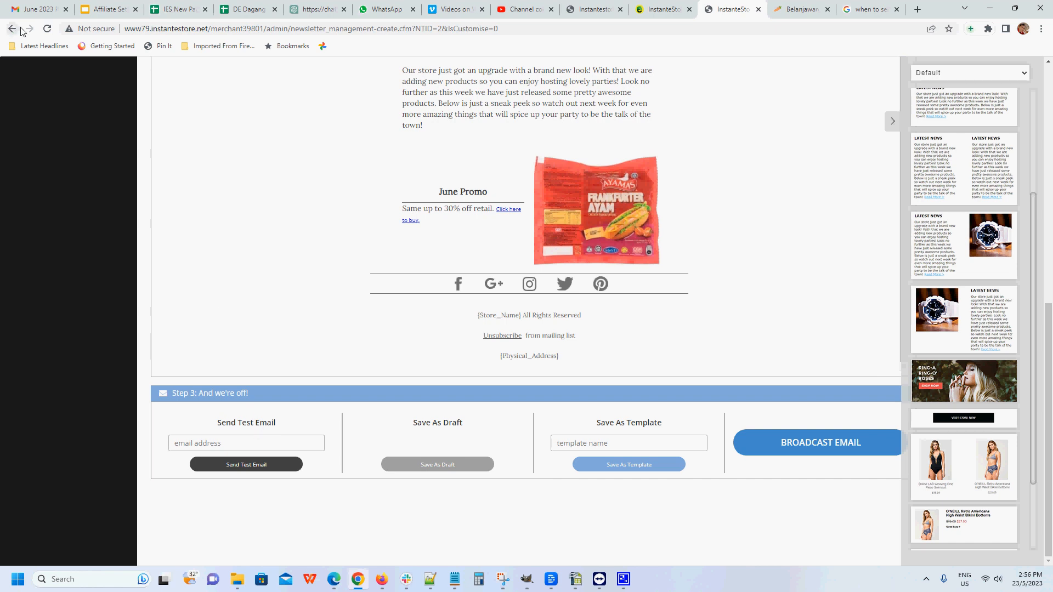
Review the received June 2023 Promos email in Gmail and compare it with the newsletter design in InstanteStore
left_click(41, 9)
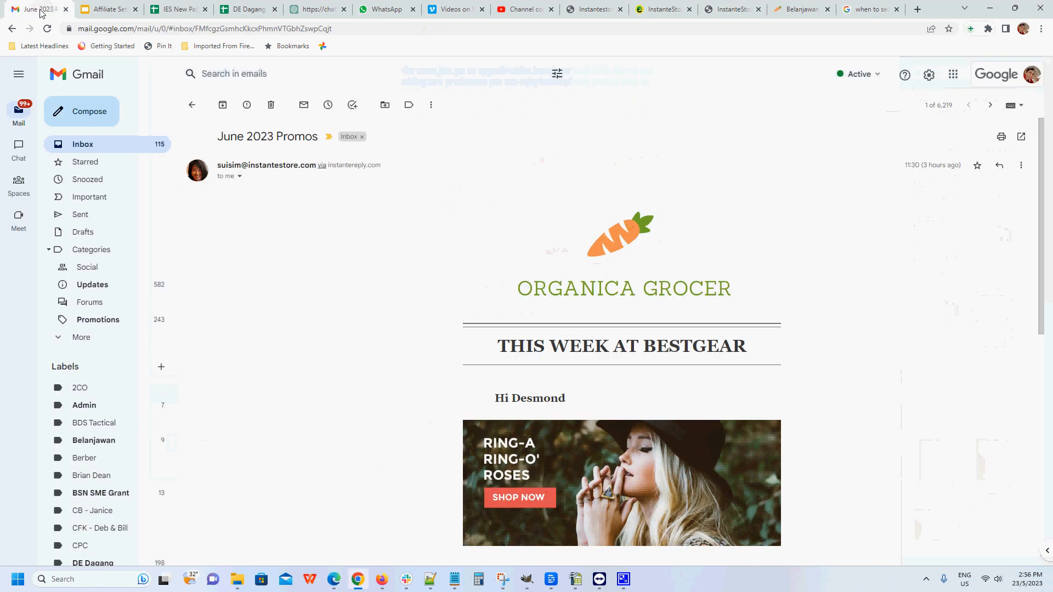
scroll(739, 289, "down", 1)
scroll(739, 291, "down", 8)
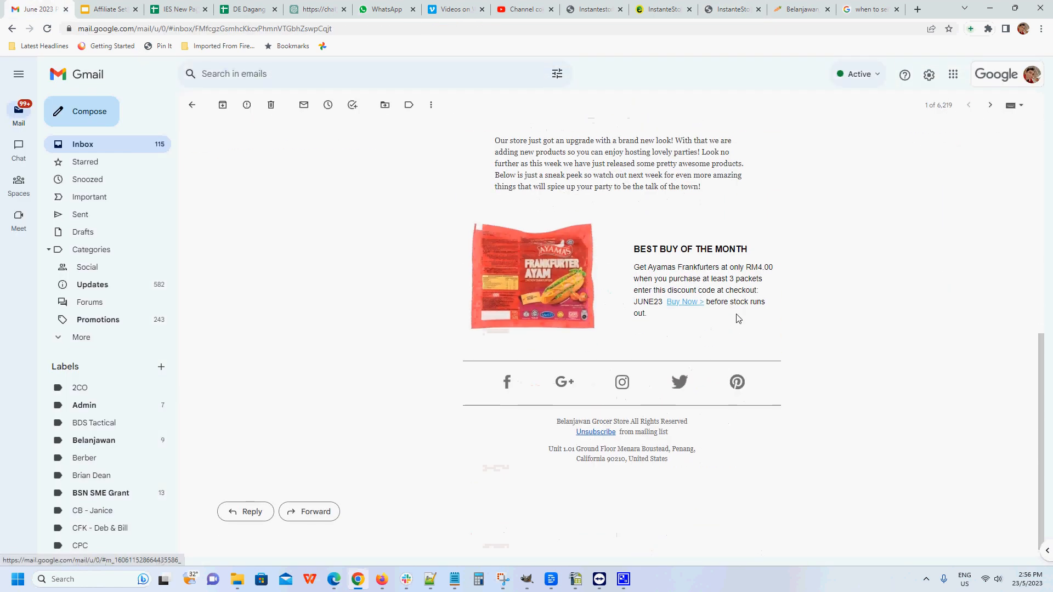
scroll(688, 316, "up", 3)
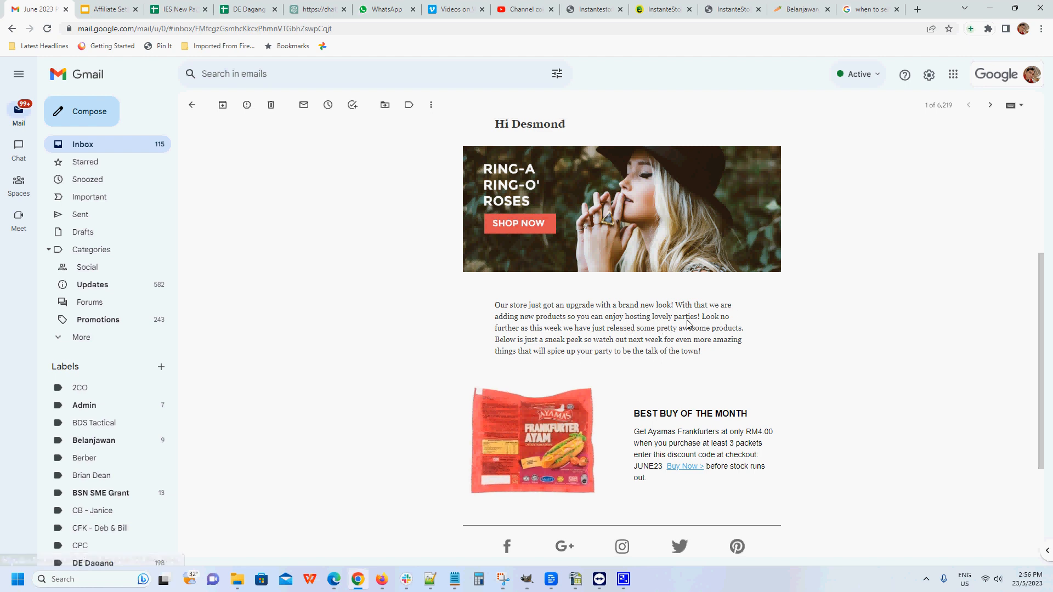
left_click(729, 9)
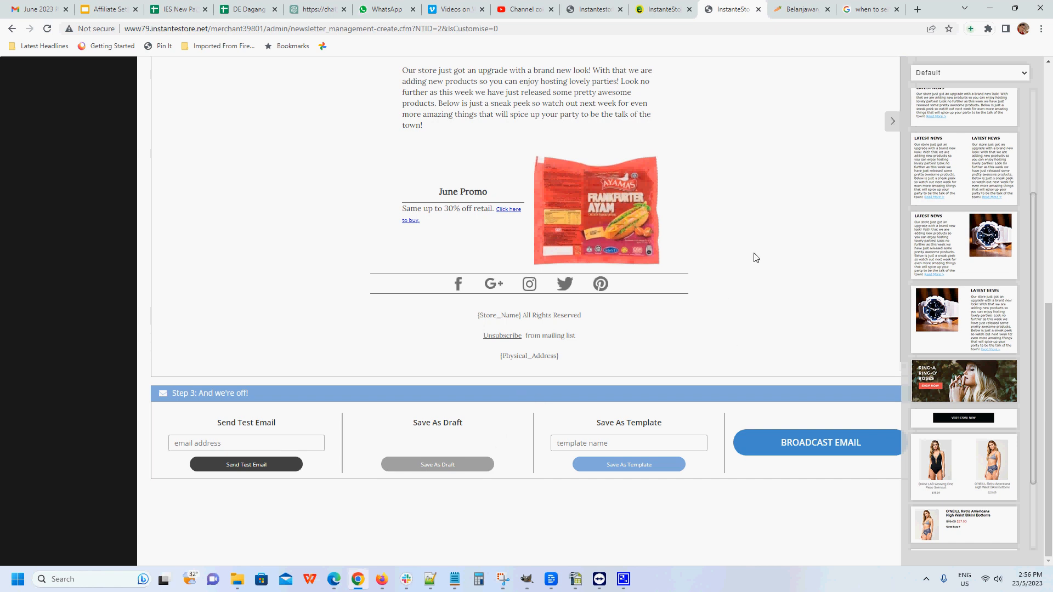
scroll(755, 257, "up", 2)
scroll(758, 257, "down", 2)
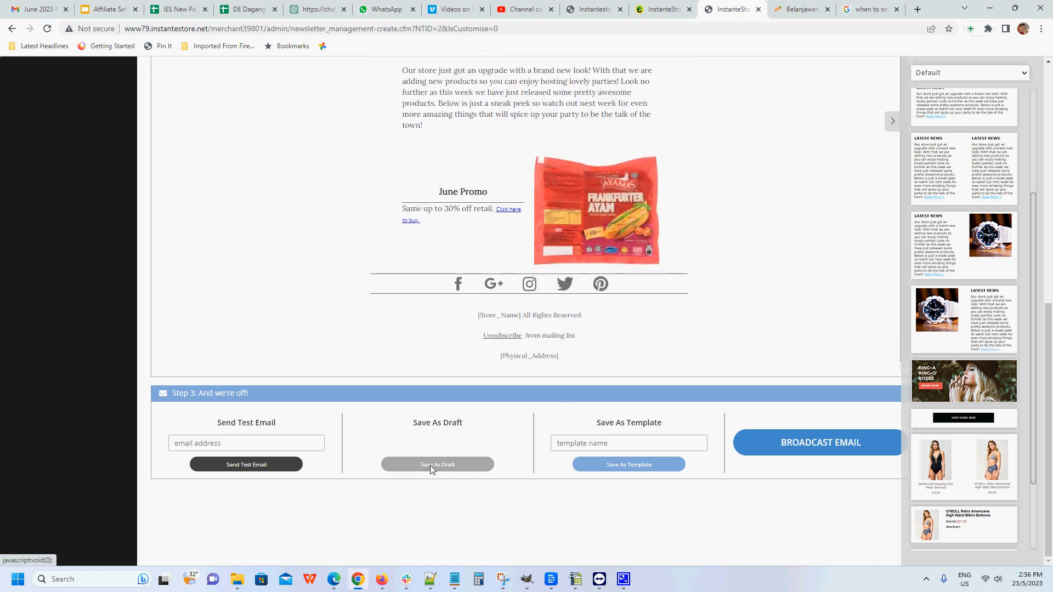
scroll(740, 319, "up", 2)
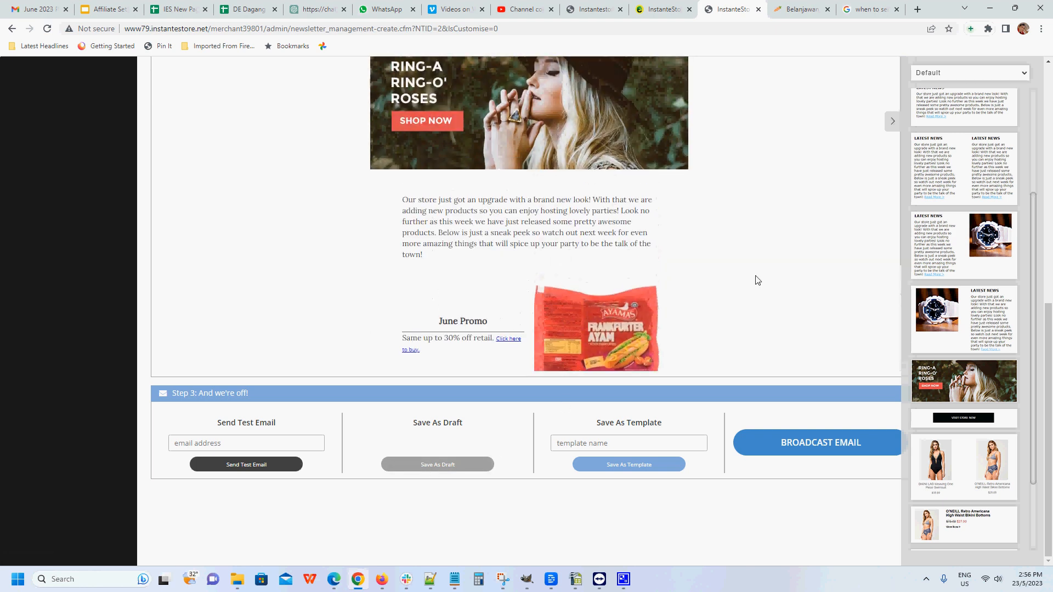
scroll(713, 277, "up", 2)
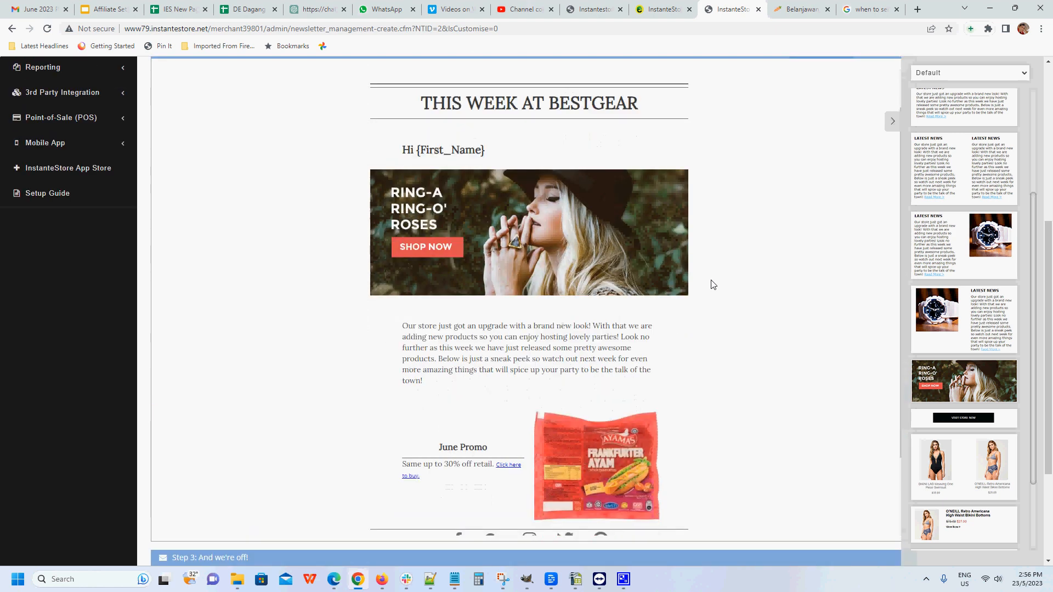
Enter "EZ Template 4" as the template name for saving the newsletter design
scroll(714, 280, "down", 4)
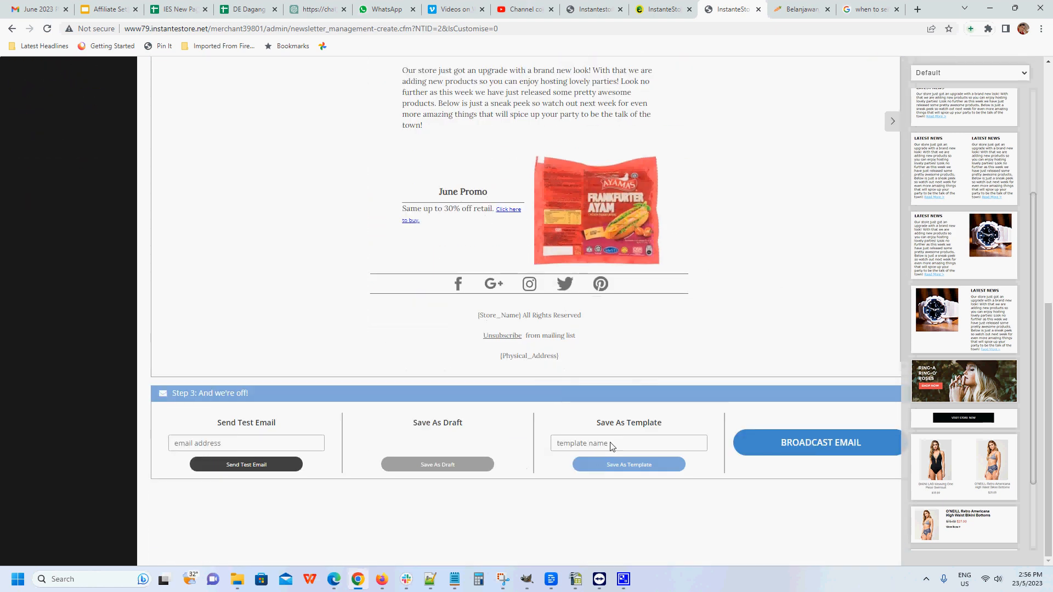
left_click(611, 443)
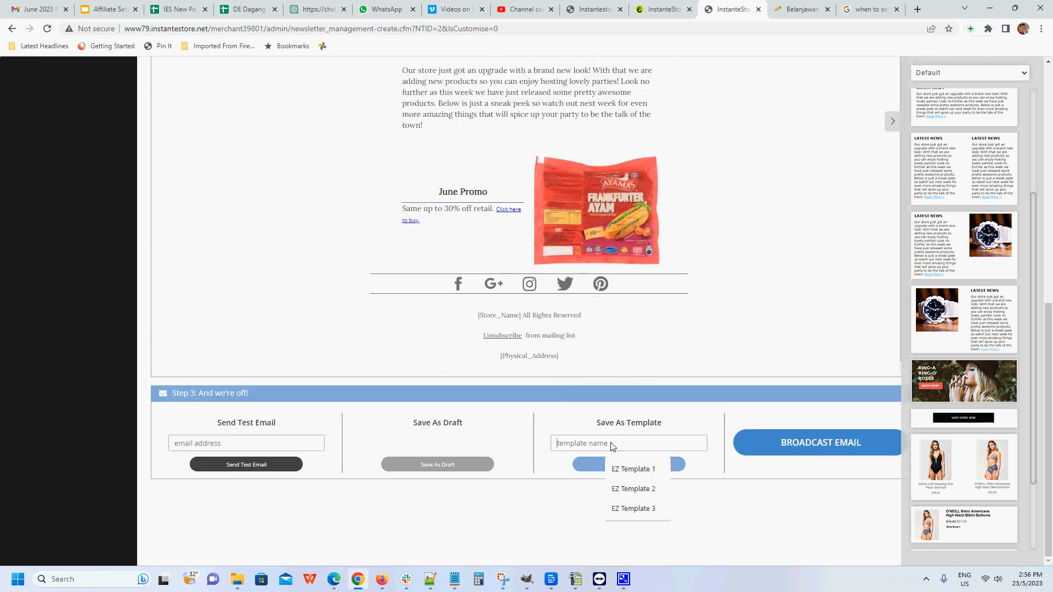
left_click(633, 509)
key("BackSpace")
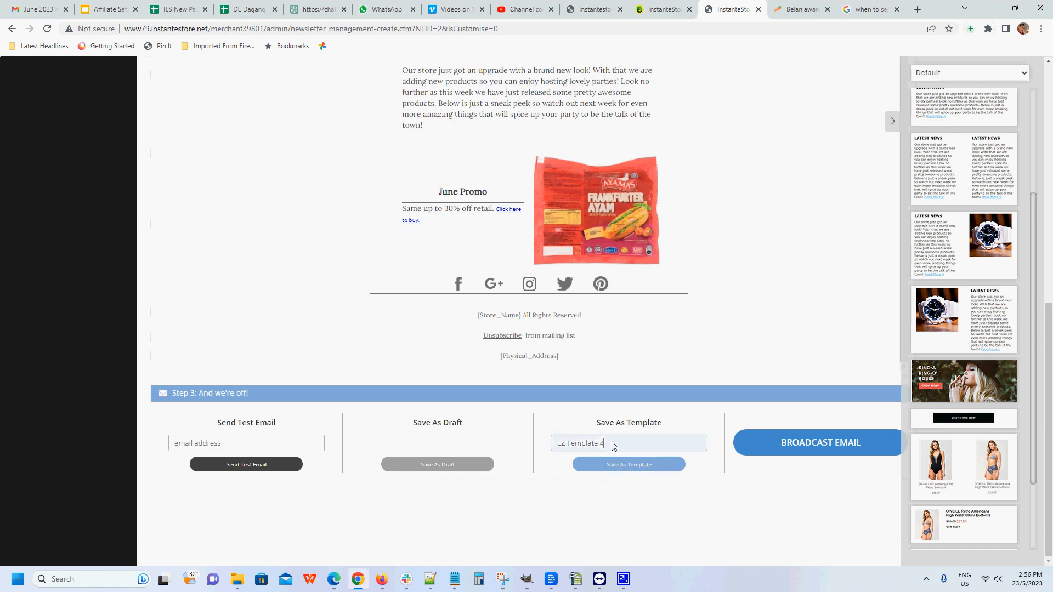
Complete the template name "EZ Template 4" and save the newsletter design as a template
type("4")
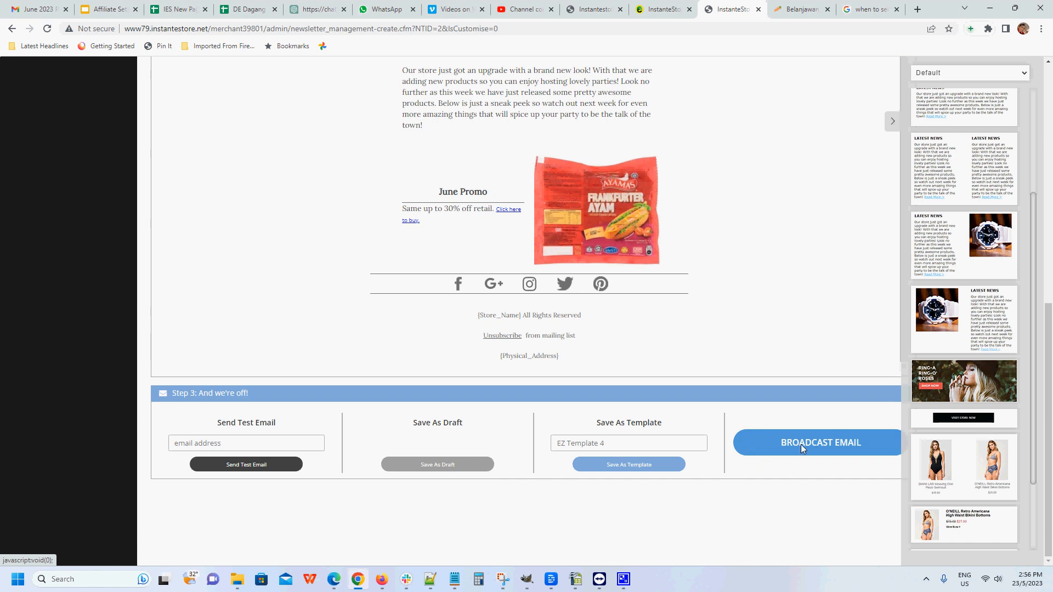
left_click(634, 463)
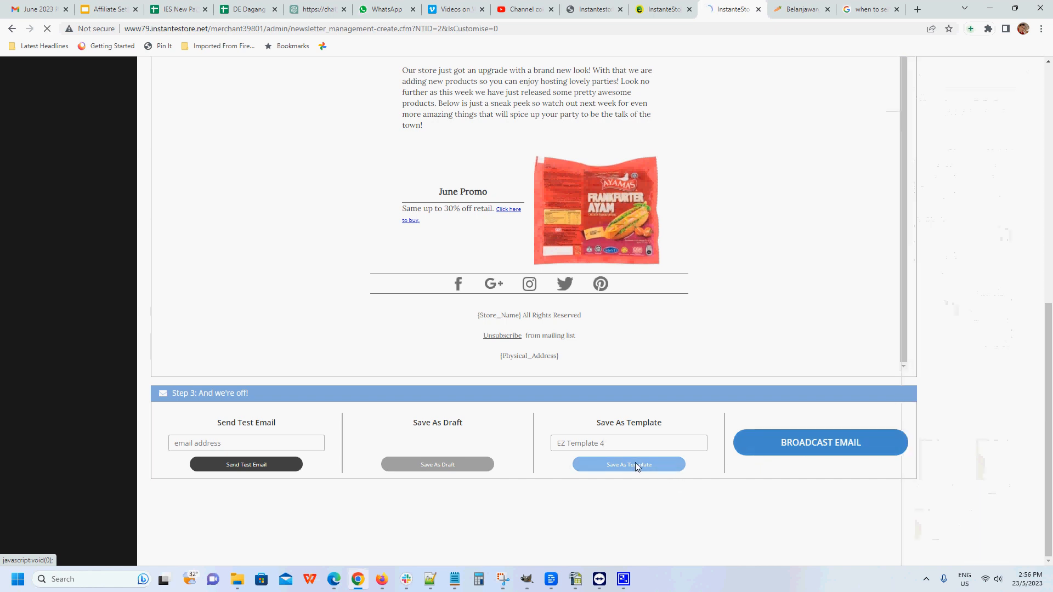
left_click(524, 346)
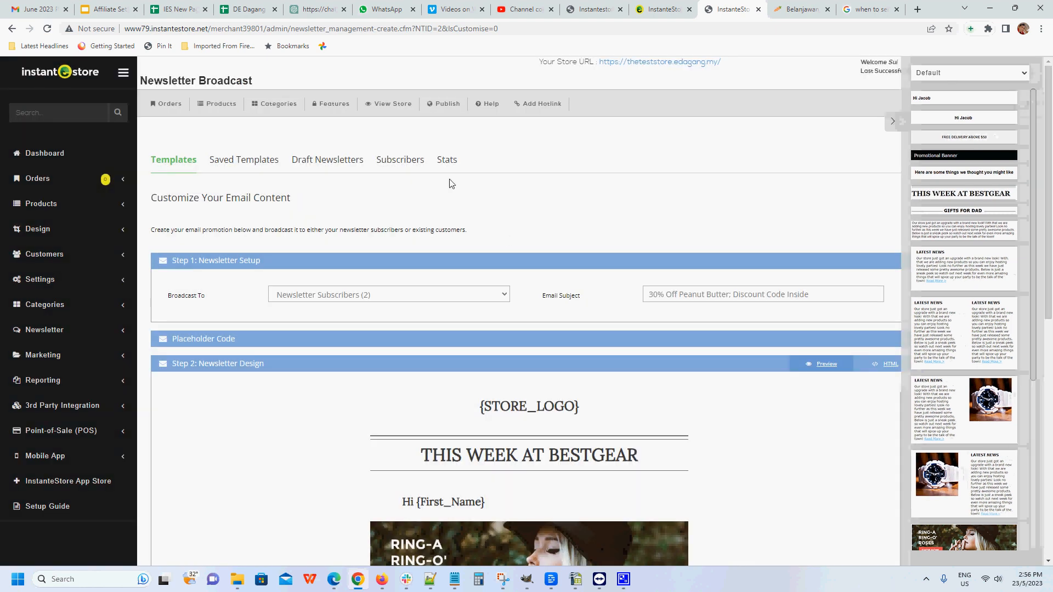
Preview EZ Template 4 in the saved newsletter templates and close the preview
left_click(242, 160)
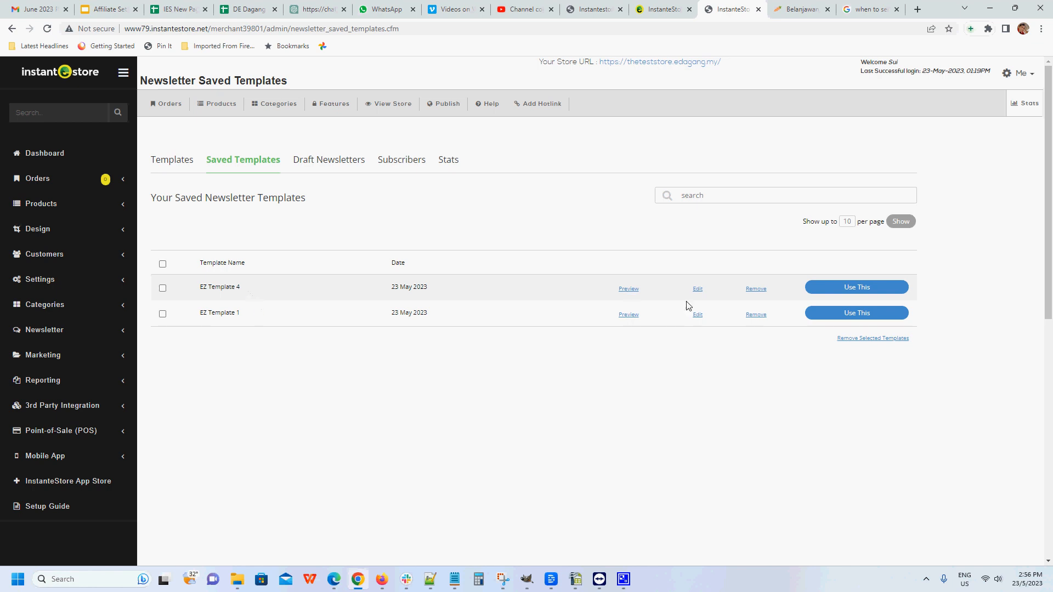
left_click(628, 289)
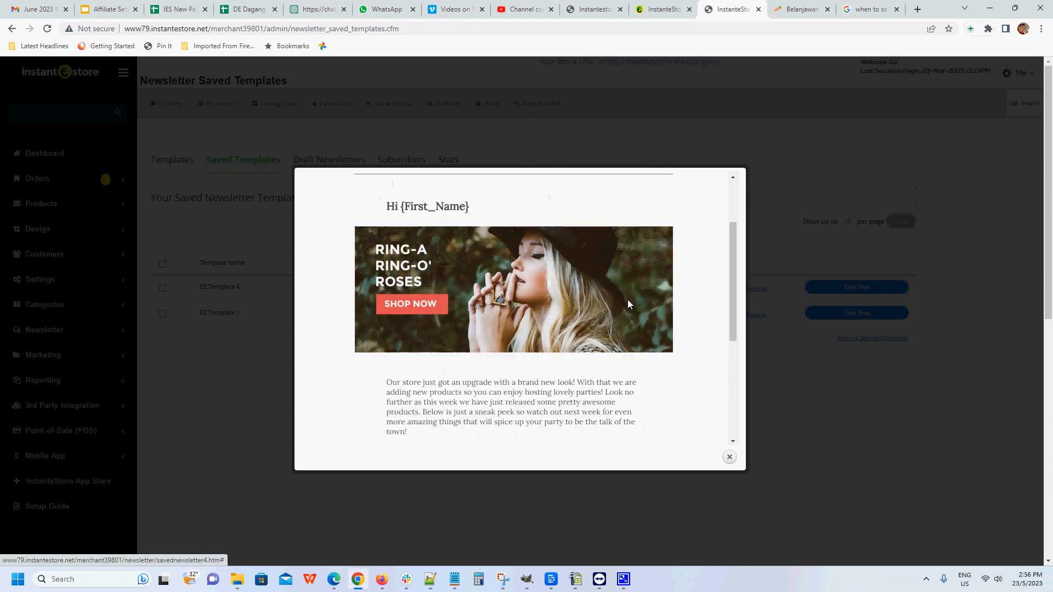
scroll(629, 303, "up", 2)
left_click(729, 456)
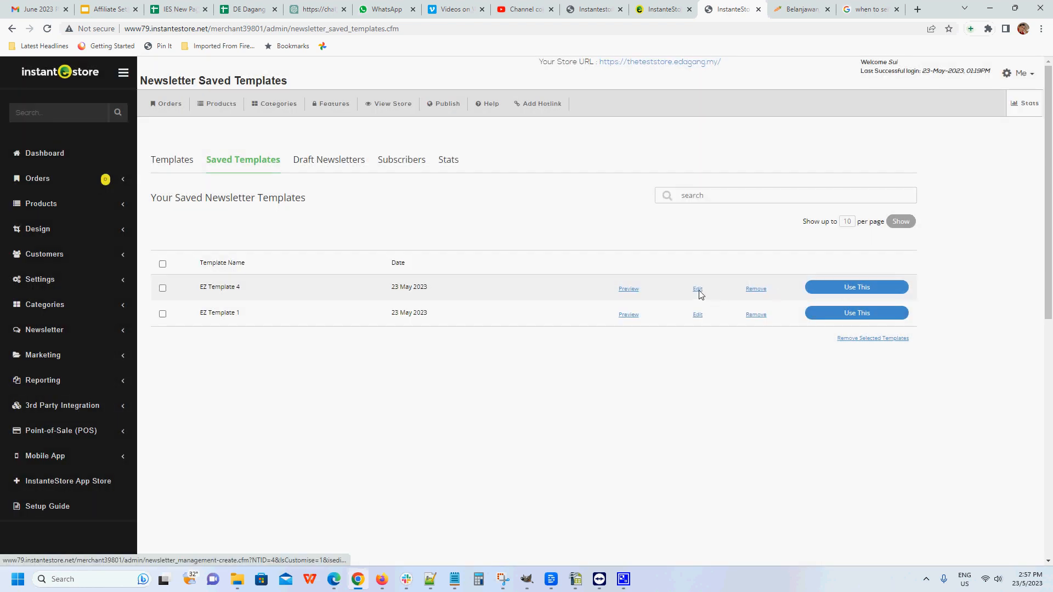
Review the draft newsletters and the subscriber list, and find the mailing list sign-up form on the storefront home page
left_click(339, 164)
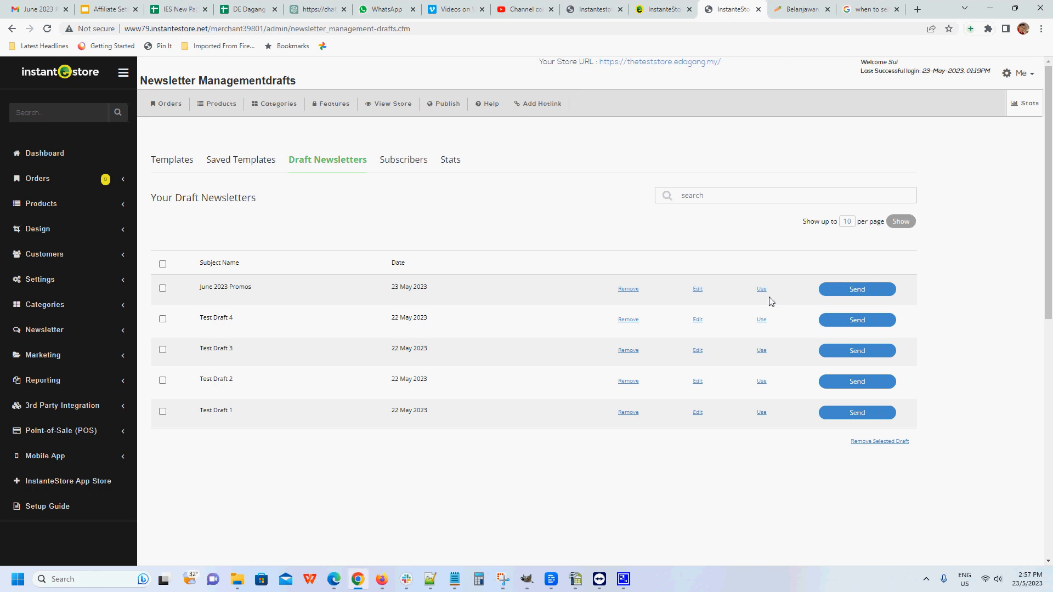
left_click(401, 169)
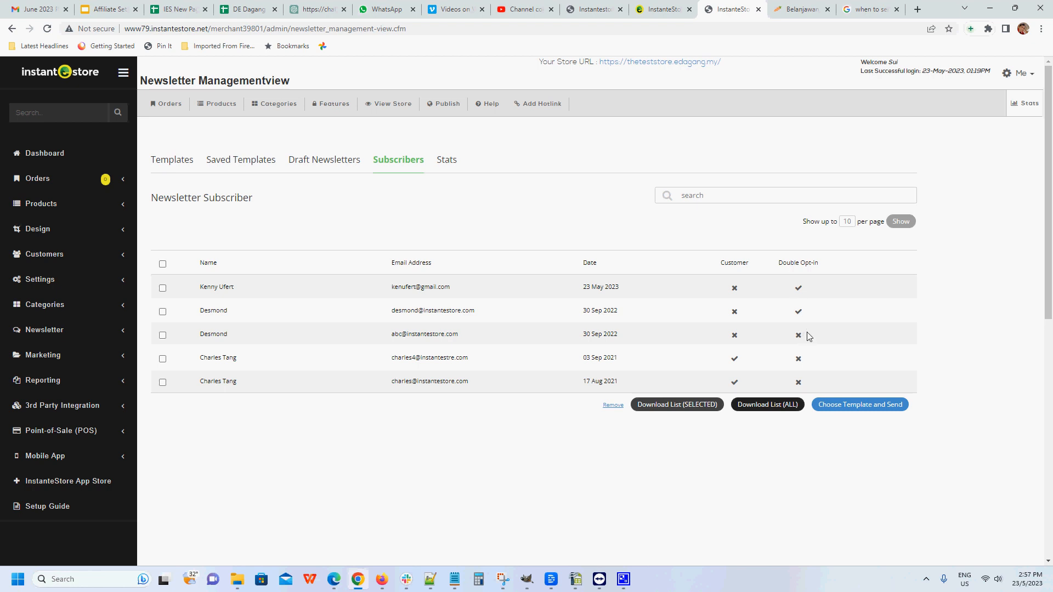
left_click(796, 13)
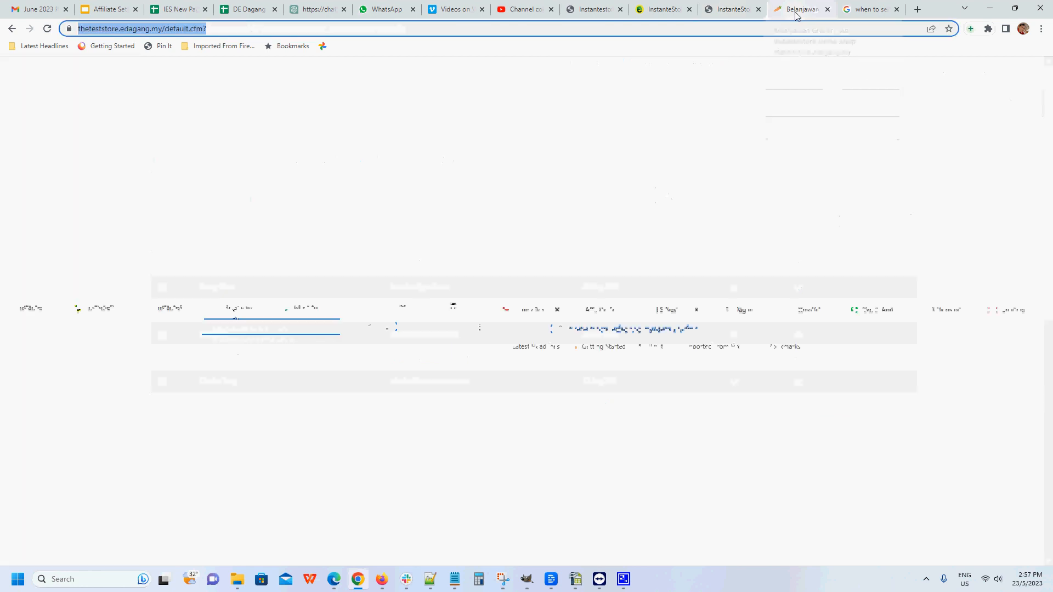
scroll(491, 258, "down", 15)
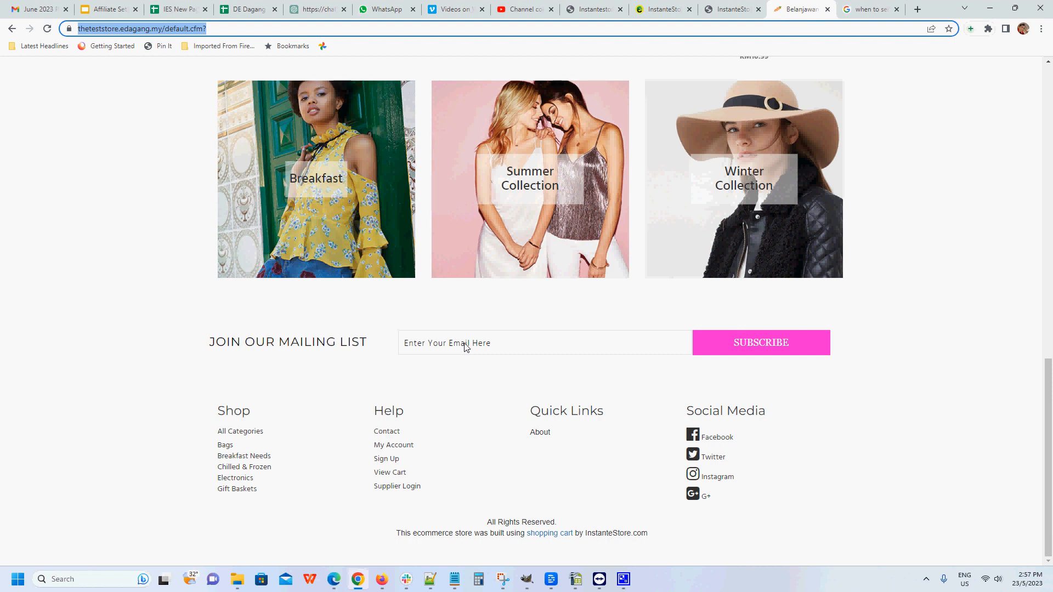
Select the two double opt-in subscribers and start a newsletter broadcast to them from the saved EZ Template 4
left_click(729, 12)
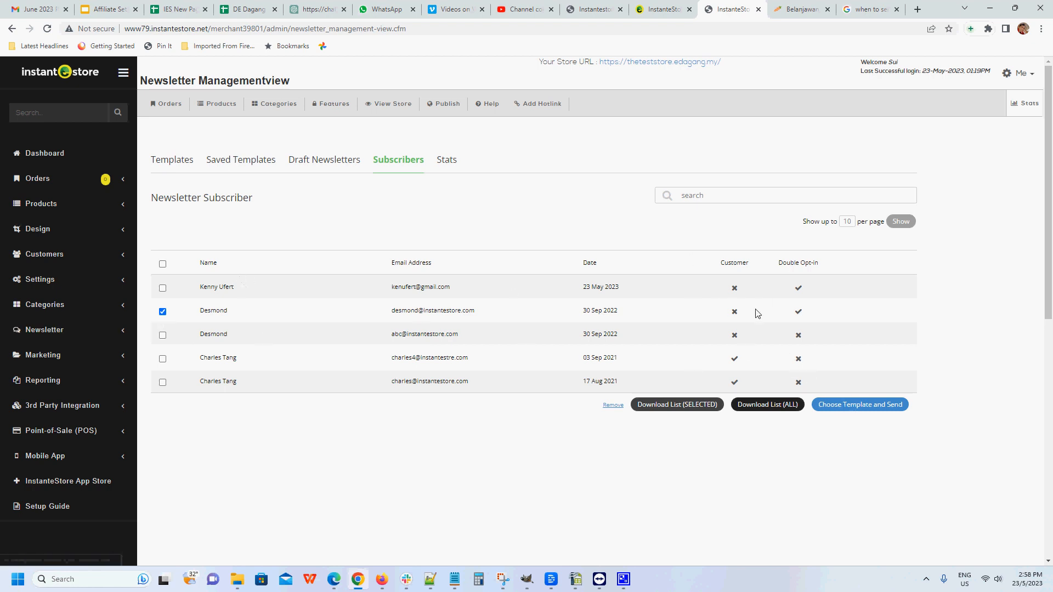
left_click(162, 288)
left_click(856, 404)
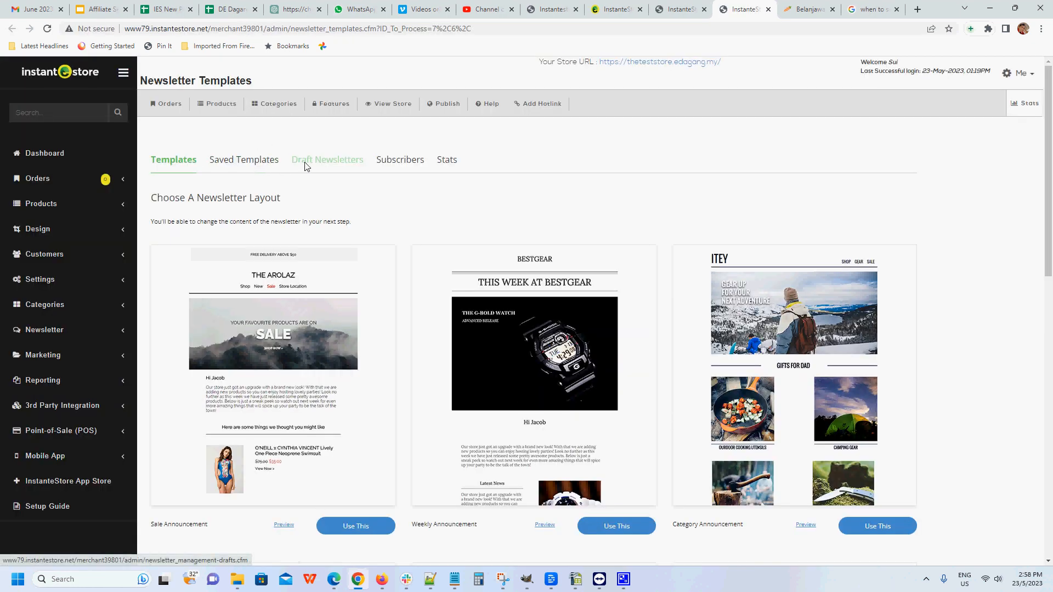
left_click(257, 162)
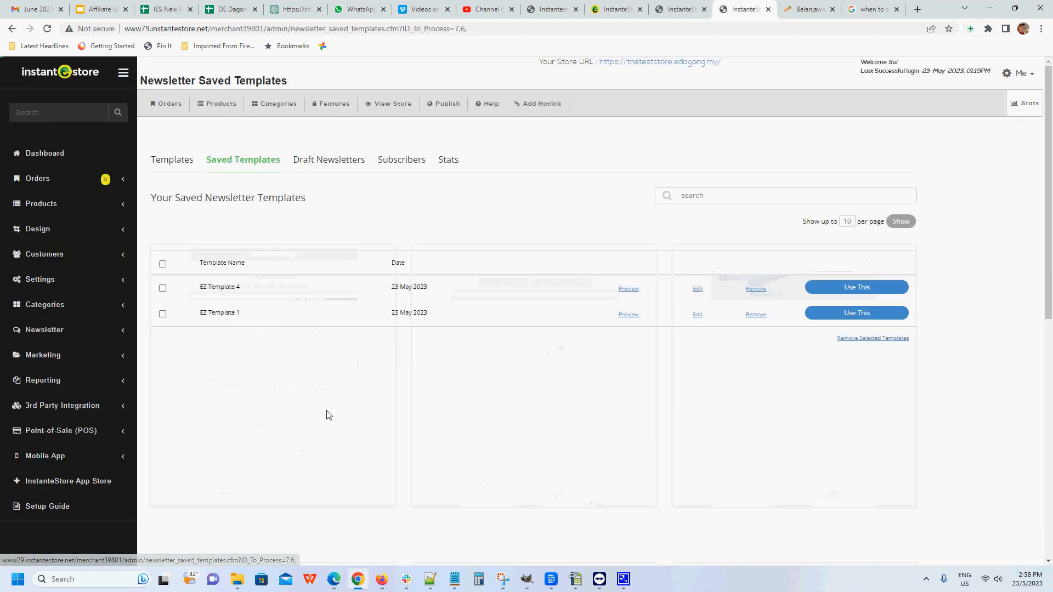
left_click(163, 288)
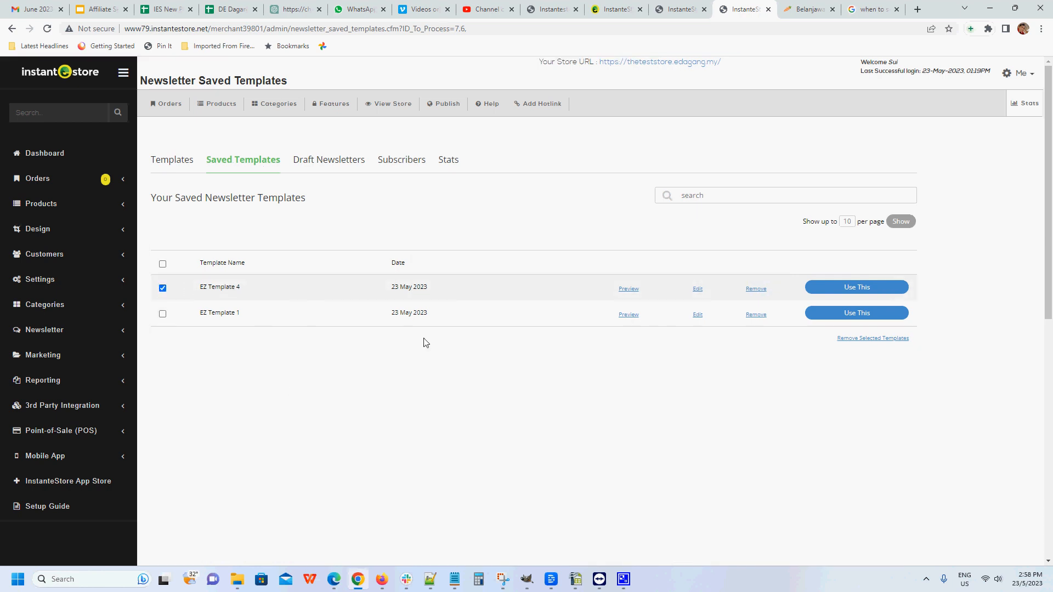
left_click(845, 288)
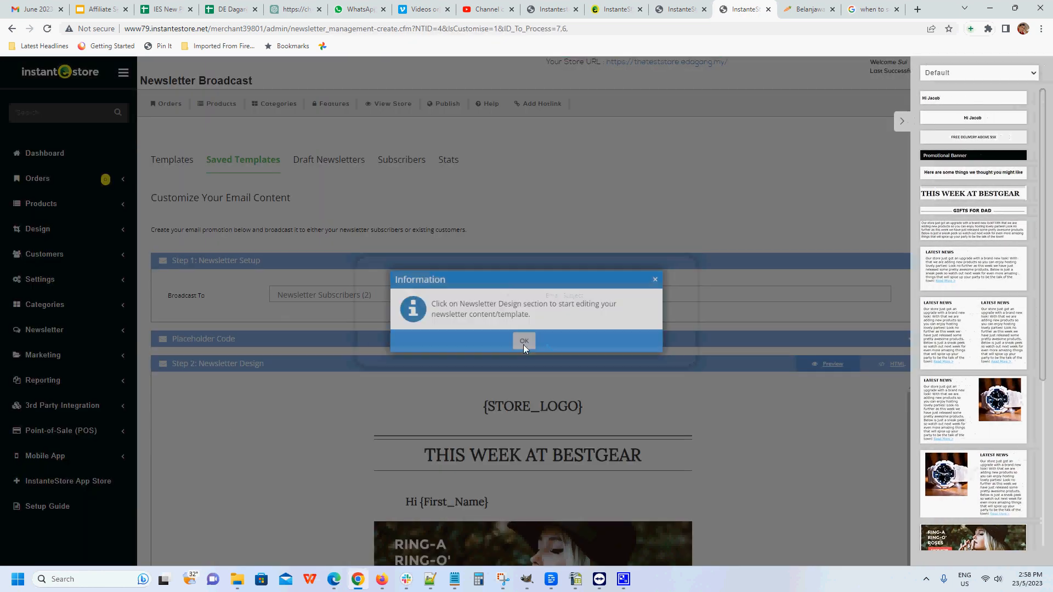
left_click(523, 345)
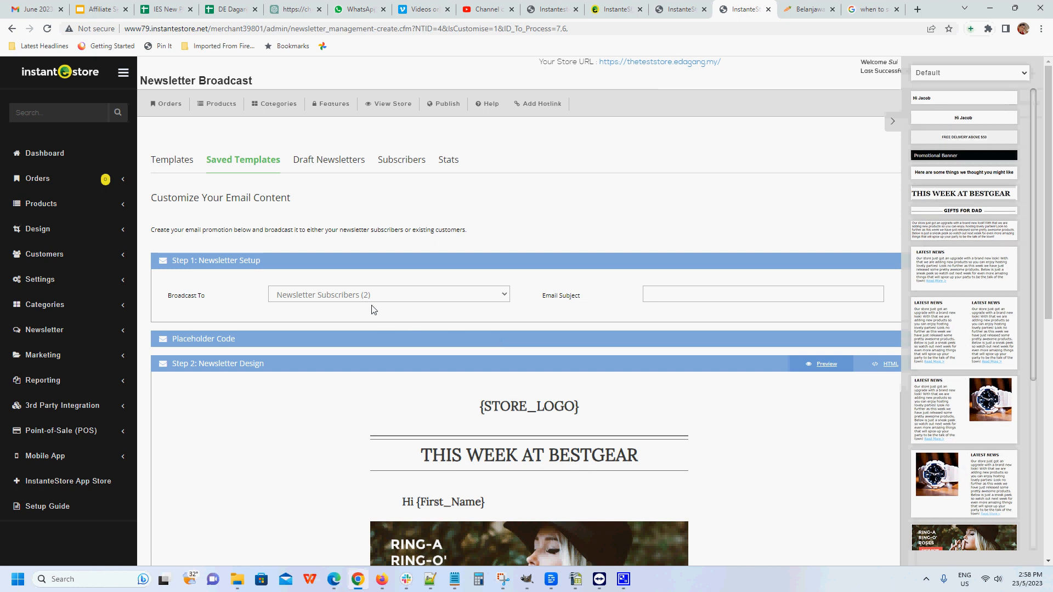
left_click(894, 122)
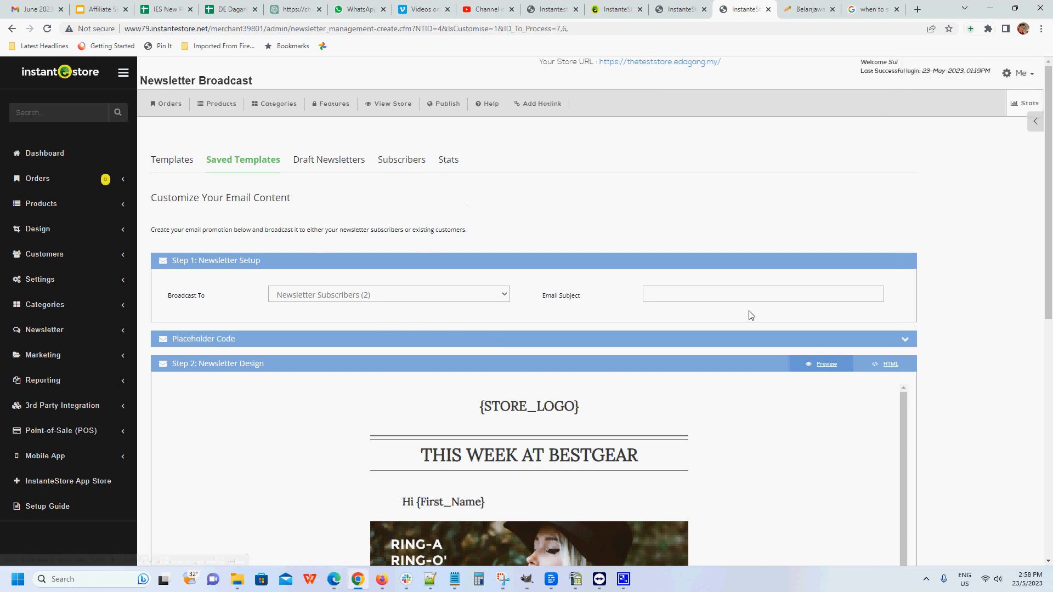
Select only the double opt-in subscriber dated 30 Sep 2022 and start a broadcast from the saved EZ Template 4
left_click(399, 162)
left_click(163, 312)
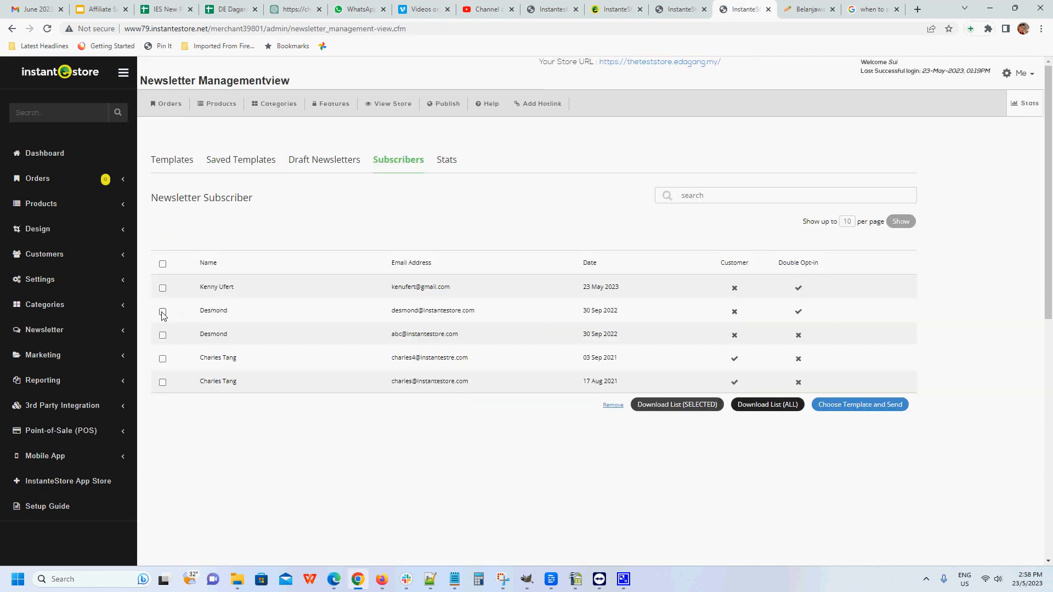
left_click(851, 409)
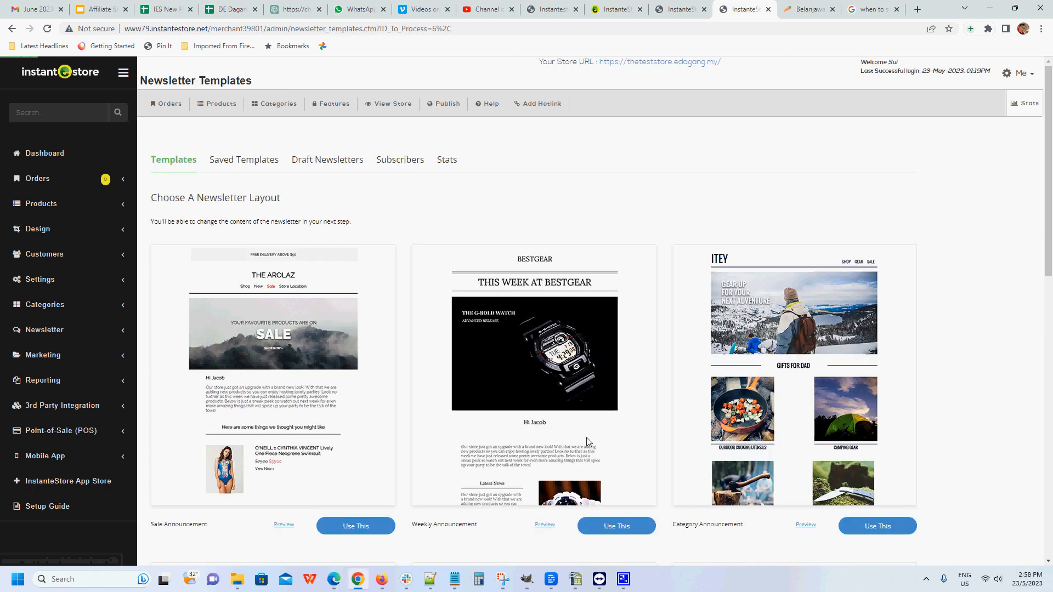
left_click(247, 161)
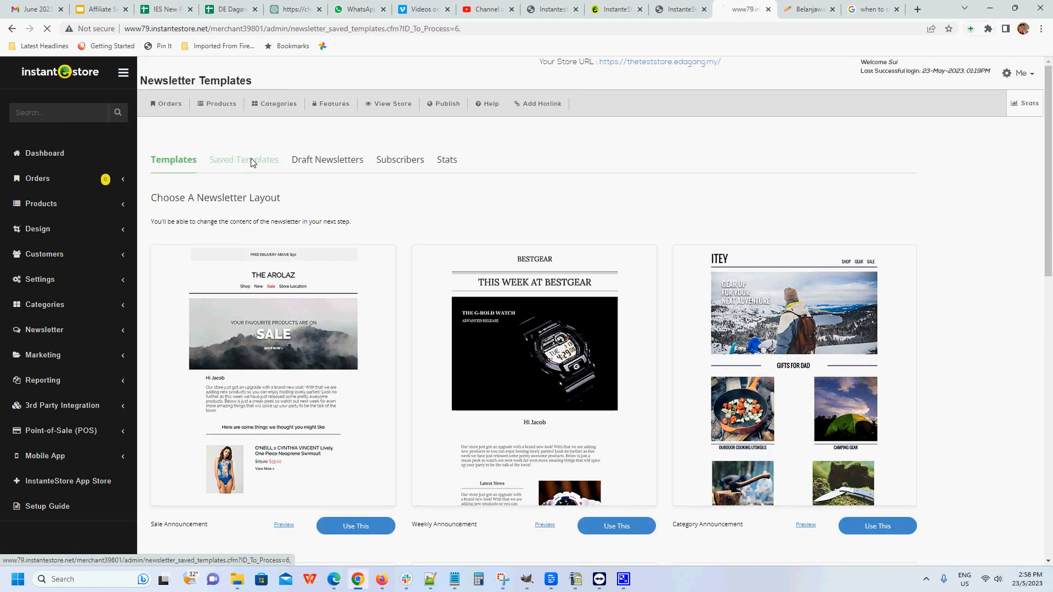
left_click(163, 288)
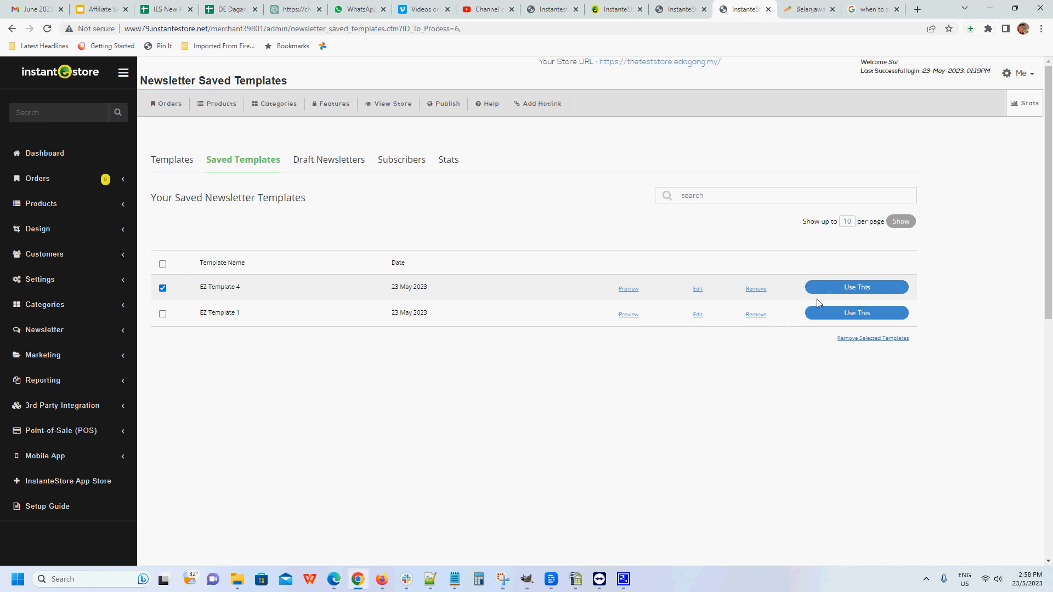
left_click(837, 289)
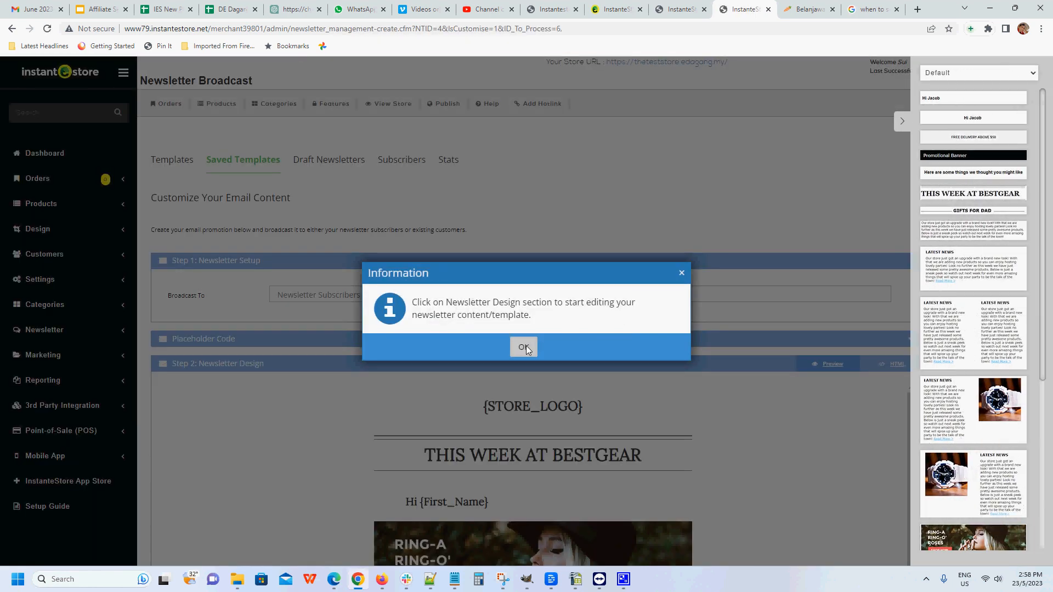
left_click(523, 345)
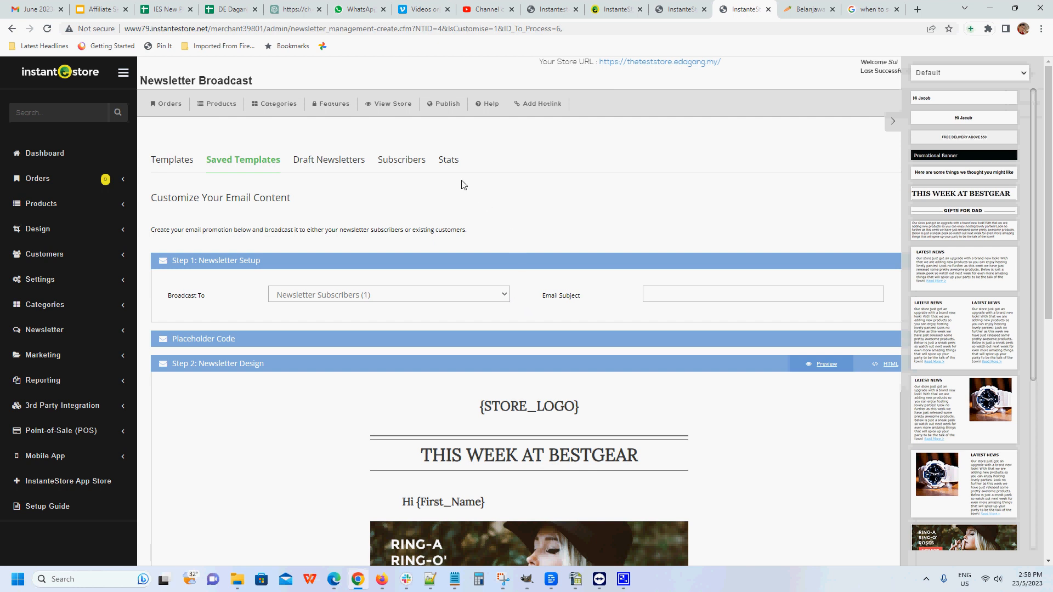
left_click(893, 121)
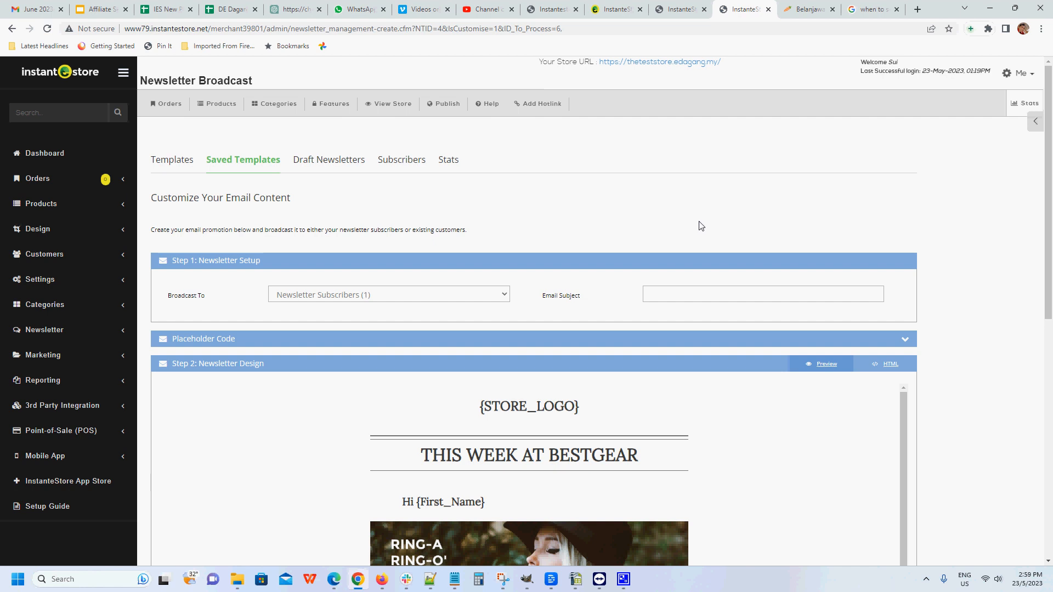
Examine the full statistics report for the June 2023 Promos newsletter, including broadcast status, earnings and engagement, and return to the report list
left_click(451, 163)
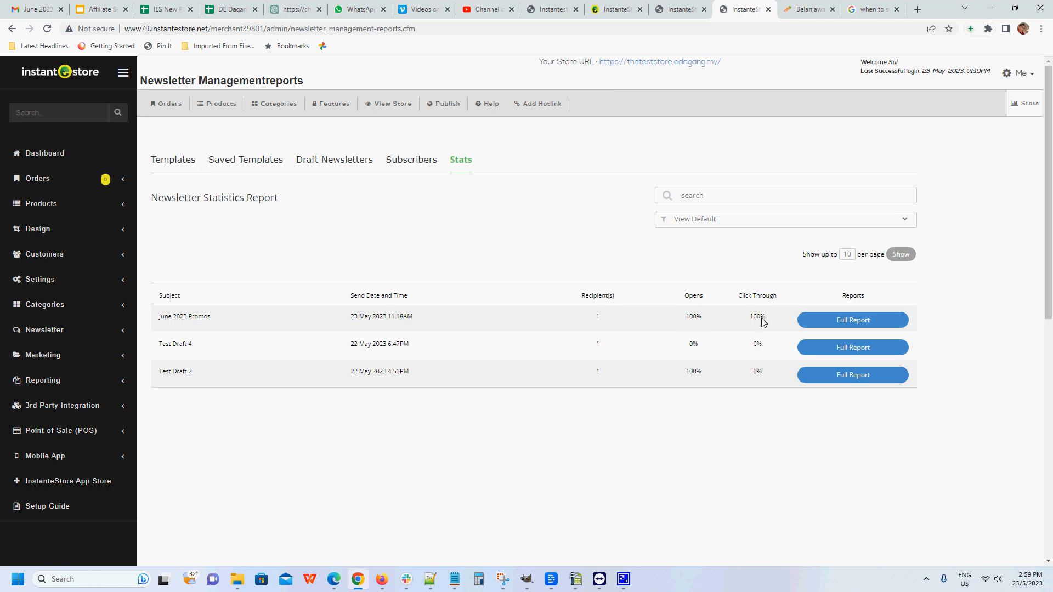
left_click(834, 321)
scroll(768, 336, "down", 1)
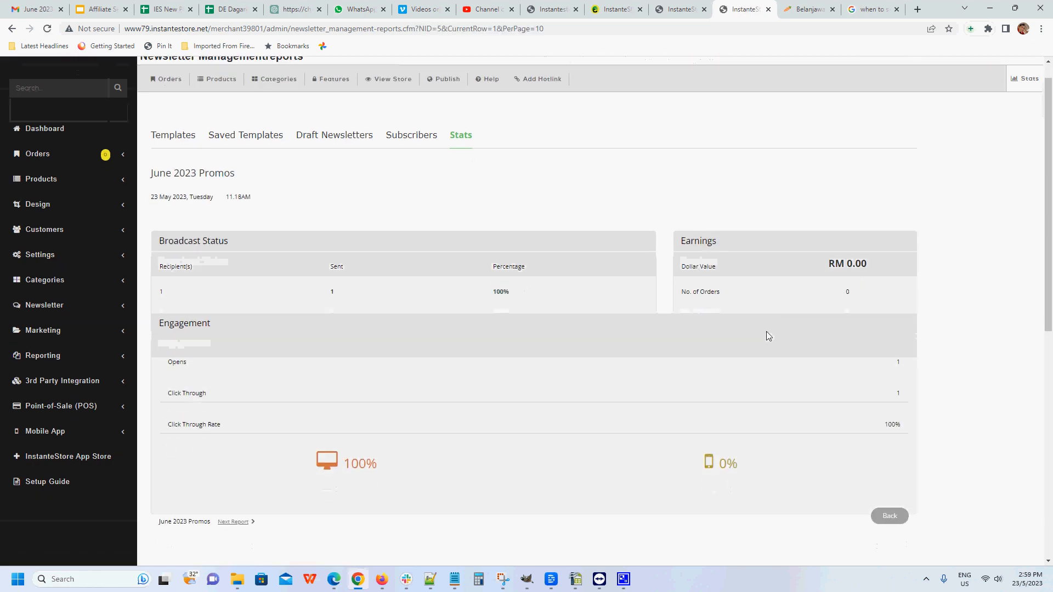
scroll(768, 336, "down", 2)
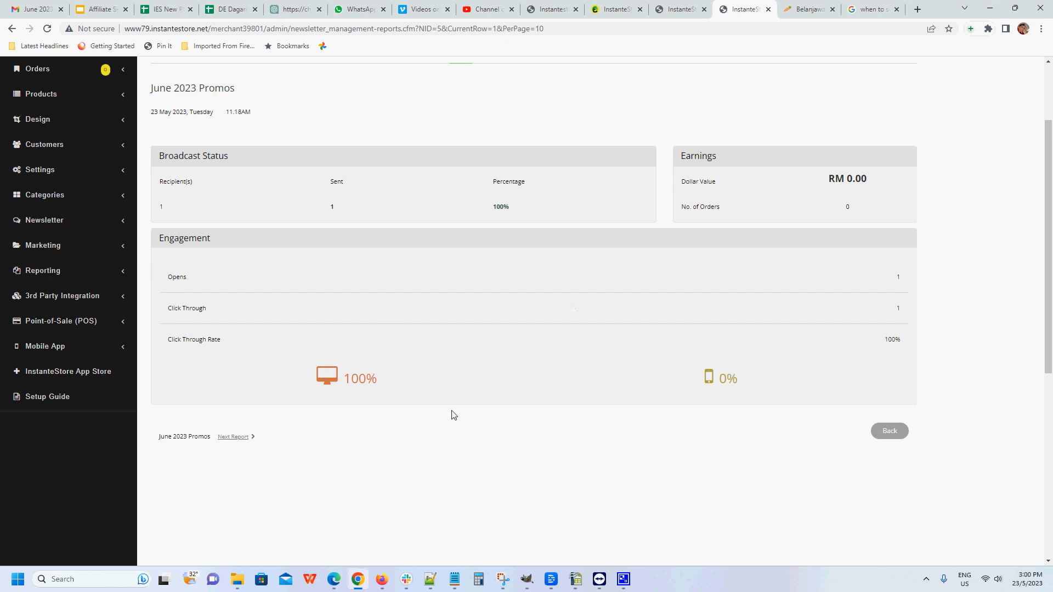
scroll(491, 256, "up", 1)
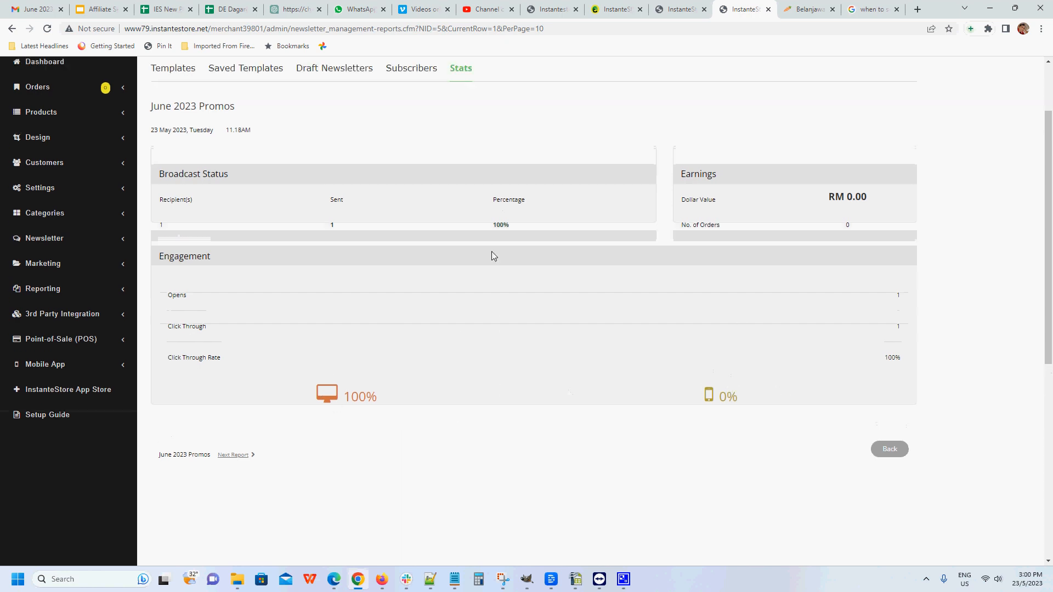
scroll(491, 255, "up", 2)
left_click(461, 159)
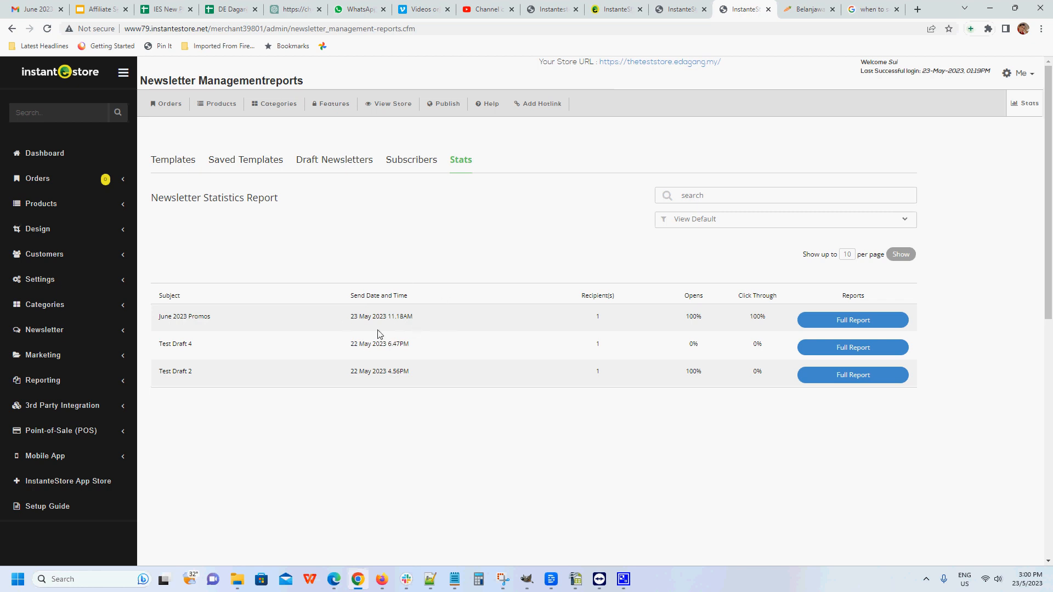
Read through the Google results for "when to send out newsletters" and return to the InstanteStore newsletter statistics
left_click(873, 10)
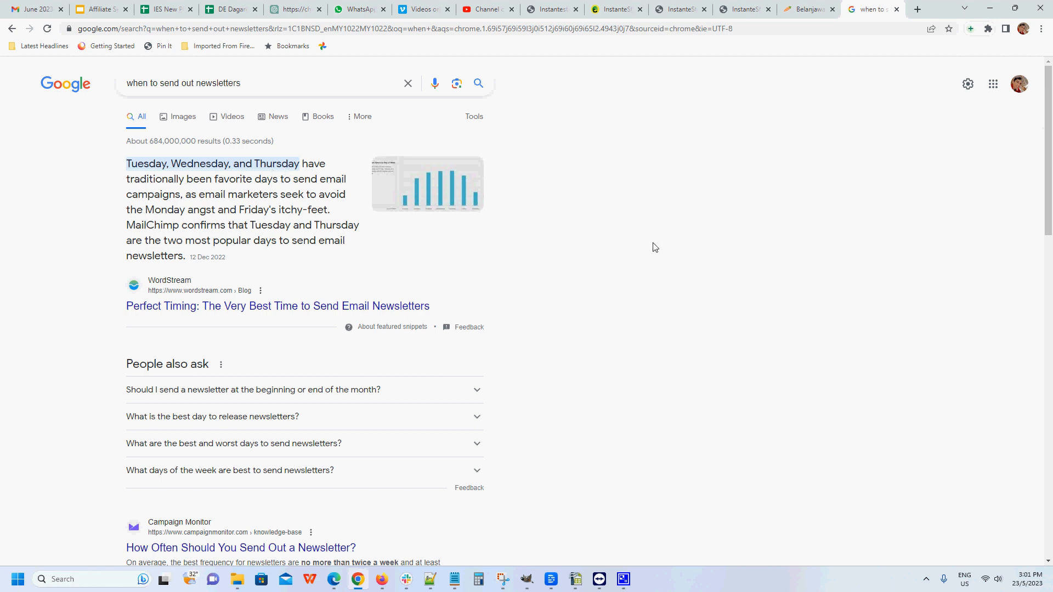
scroll(655, 247, "down", 3)
scroll(651, 249, "down", 3)
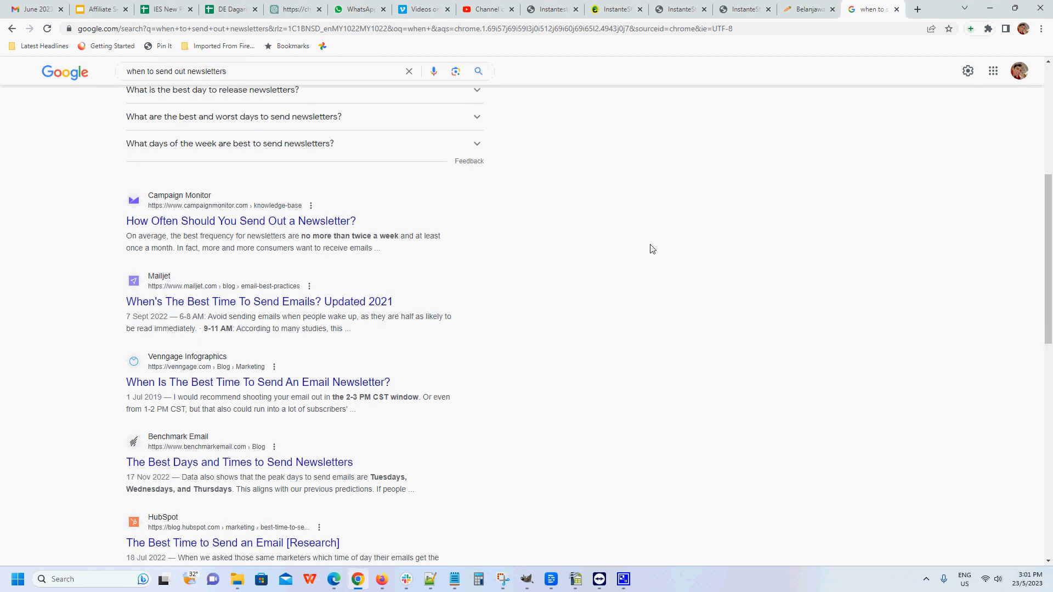
scroll(651, 247, "down", 1)
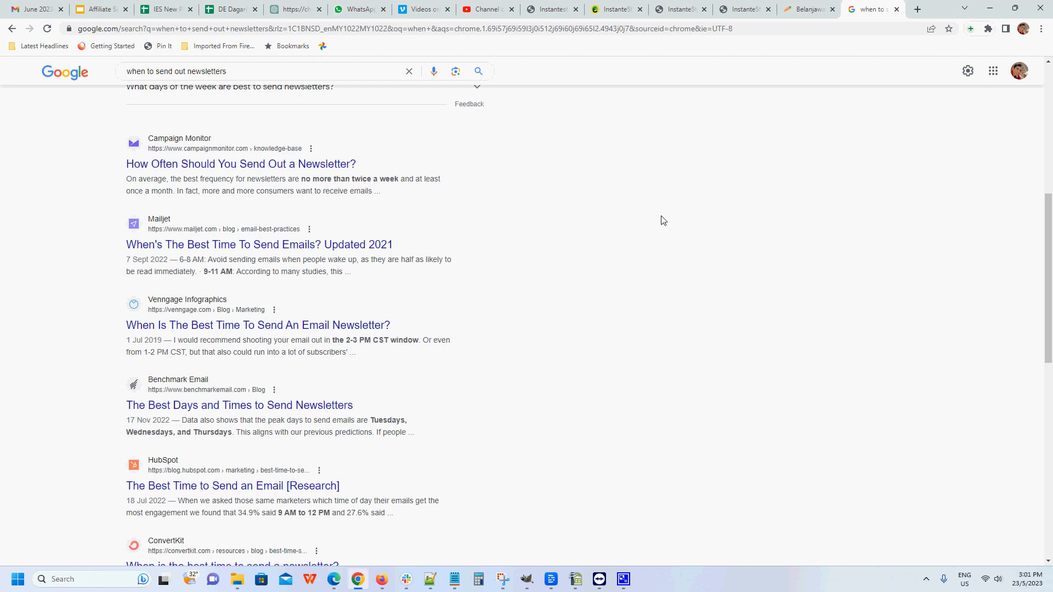
scroll(662, 221, "down", 2)
scroll(662, 220, "up", 1)
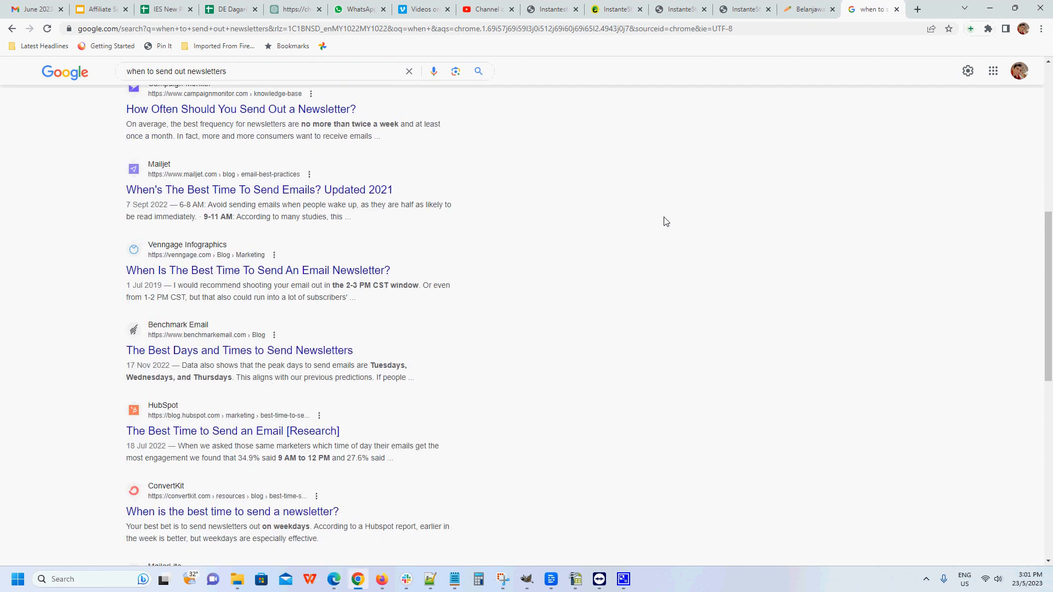
scroll(667, 221, "up", 5)
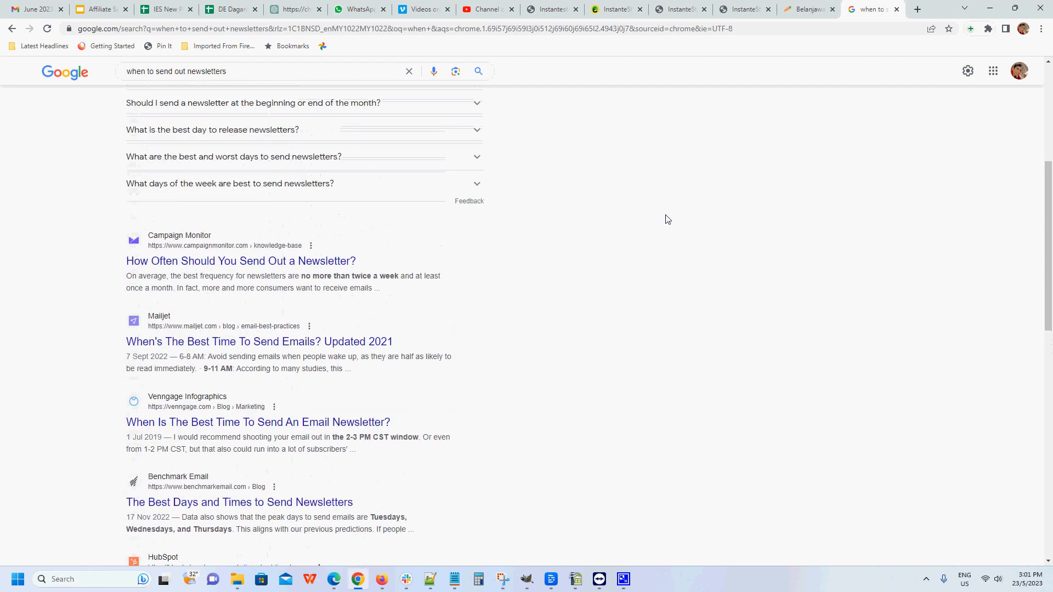
scroll(666, 220, "up", 3)
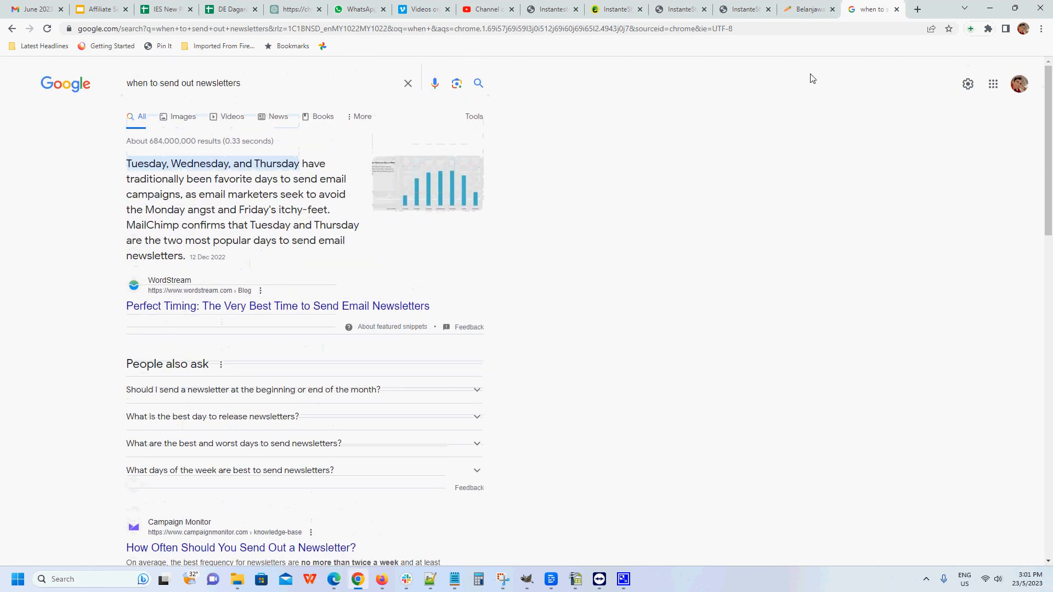
left_click(746, 9)
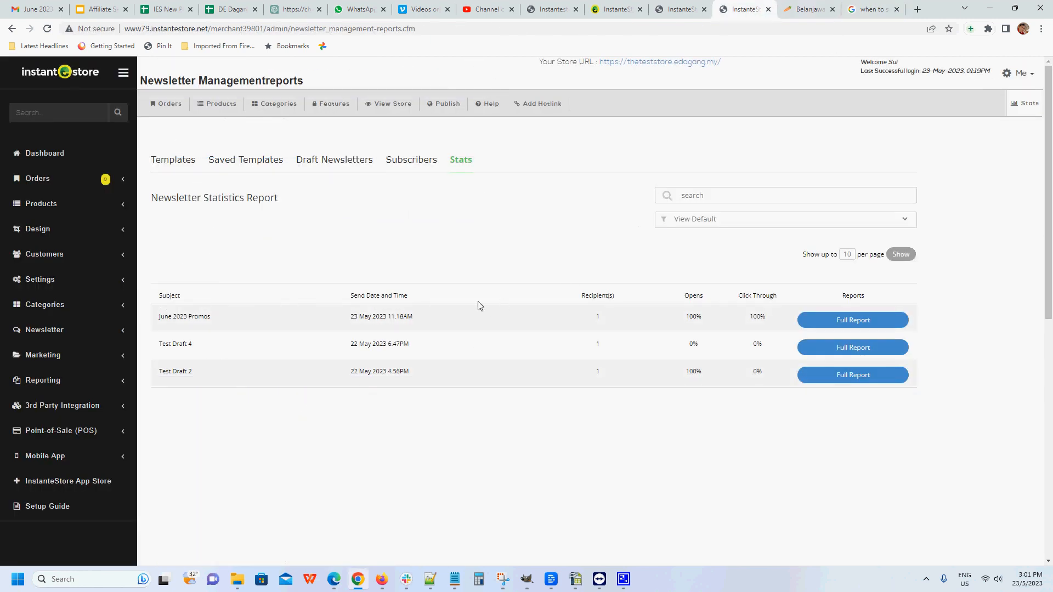